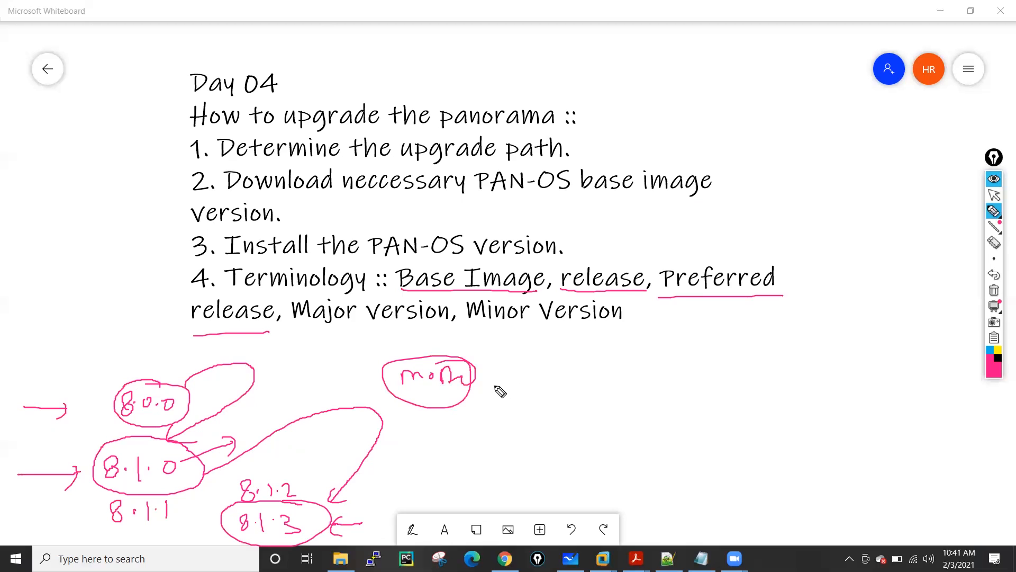
Clear the pink sketches from the Day 04 upgrade notes and bring up the Panorama dashboard in Chrome.
{"action": "mouse_move", "coordinate": [723, 308]}
{"action": "left_mouse_down"}
{"action": "mouse_move", "coordinate": [712, 319]}
{"action": "mouse_move", "coordinate": [741, 321]}
{"action": "left_mouse_up"}
{"action": "left_click", "coordinate": [993, 291]}
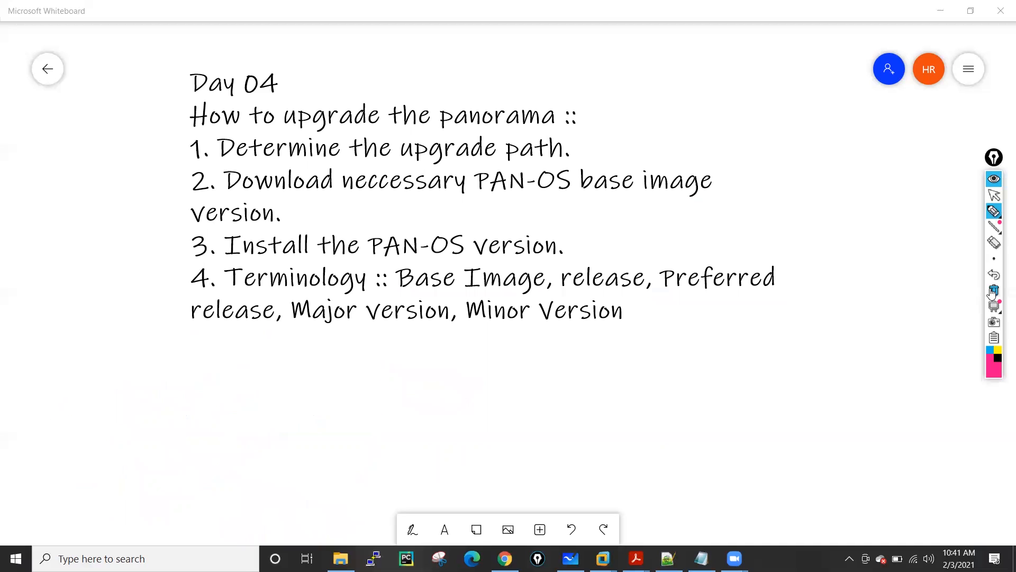
{"action": "left_click", "coordinate": [995, 196]}
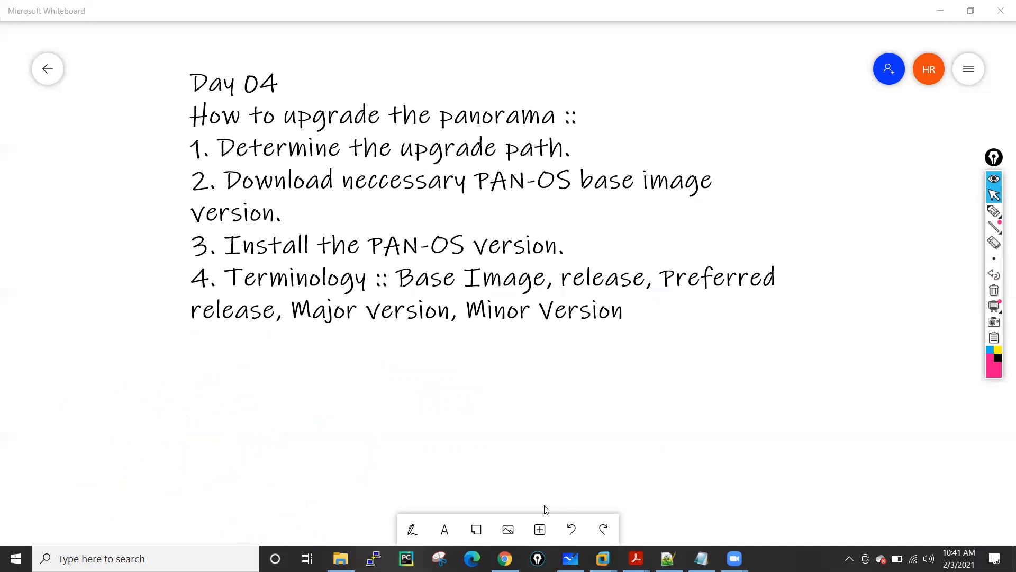
{"action": "left_click", "coordinate": [504, 558]}
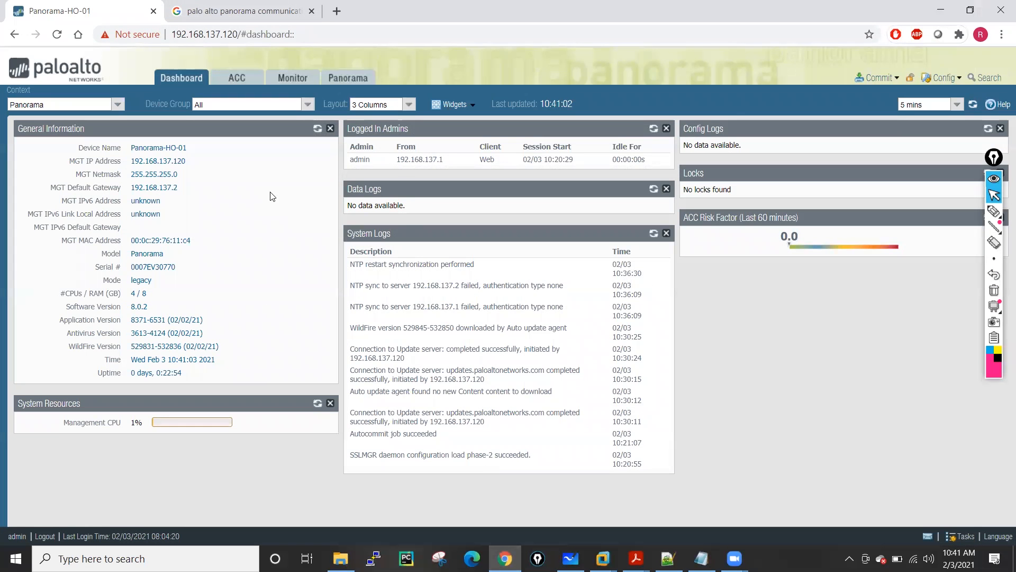
Reload Panorama's Software version list and scroll to the installed 8.0.2 row.
{"action": "left_click", "coordinate": [343, 82]}
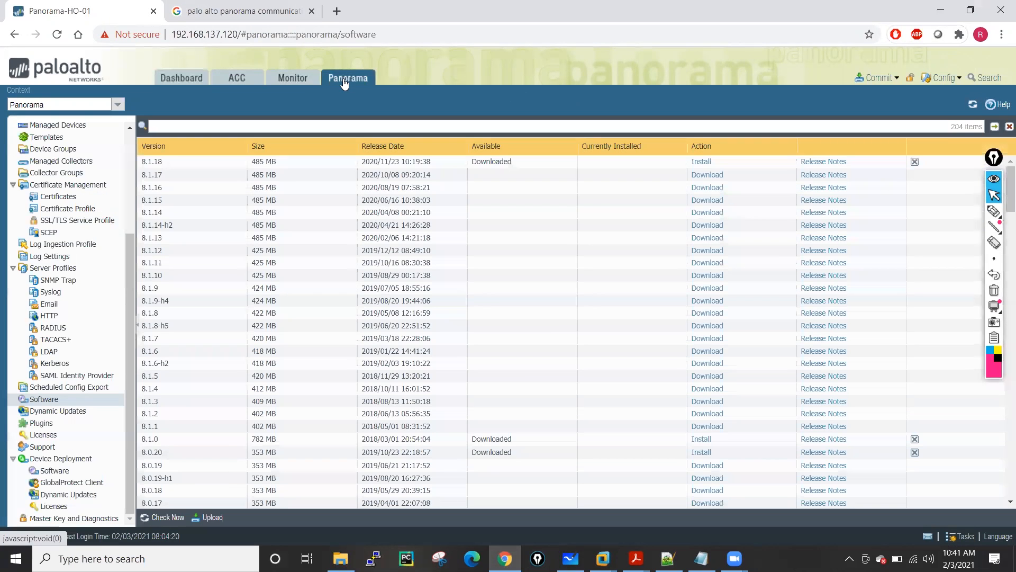
{"action": "left_click", "coordinate": [45, 403]}
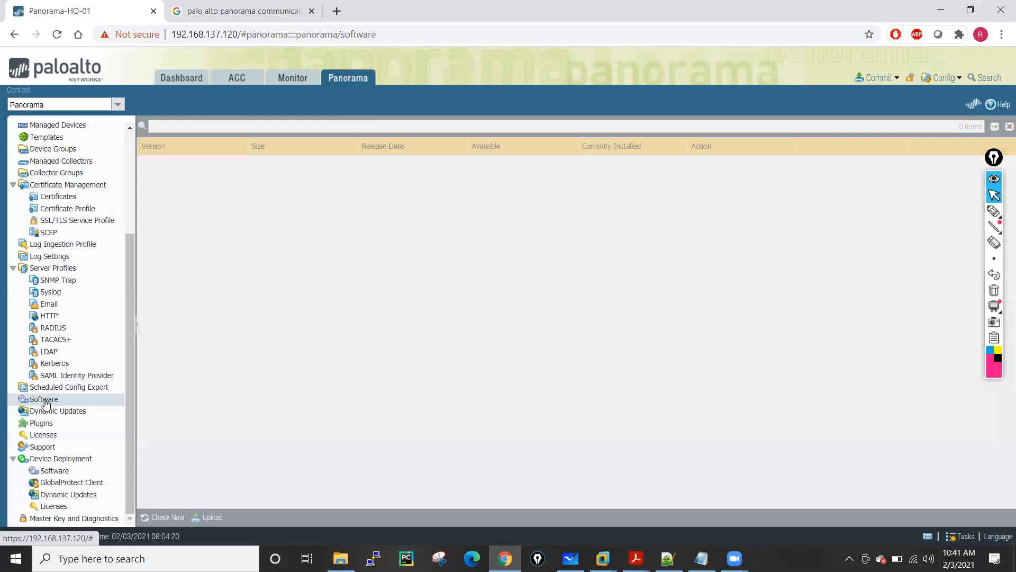
{"action": "scroll", "coordinate": [286, 227], "scroll_direction": "down", "scroll_amount": 20}
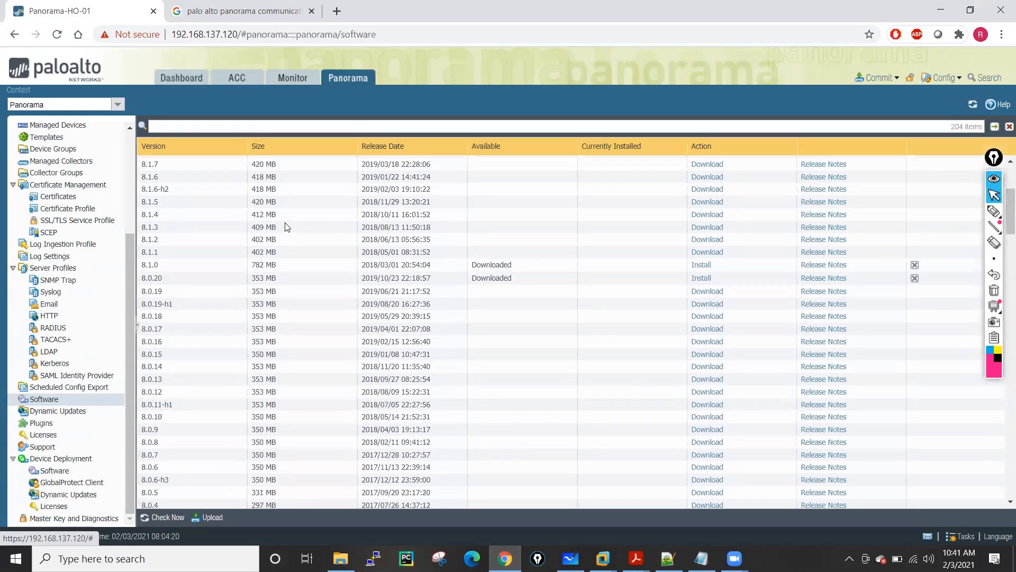
{"action": "scroll", "coordinate": [316, 246], "scroll_direction": "down", "scroll_amount": 15}
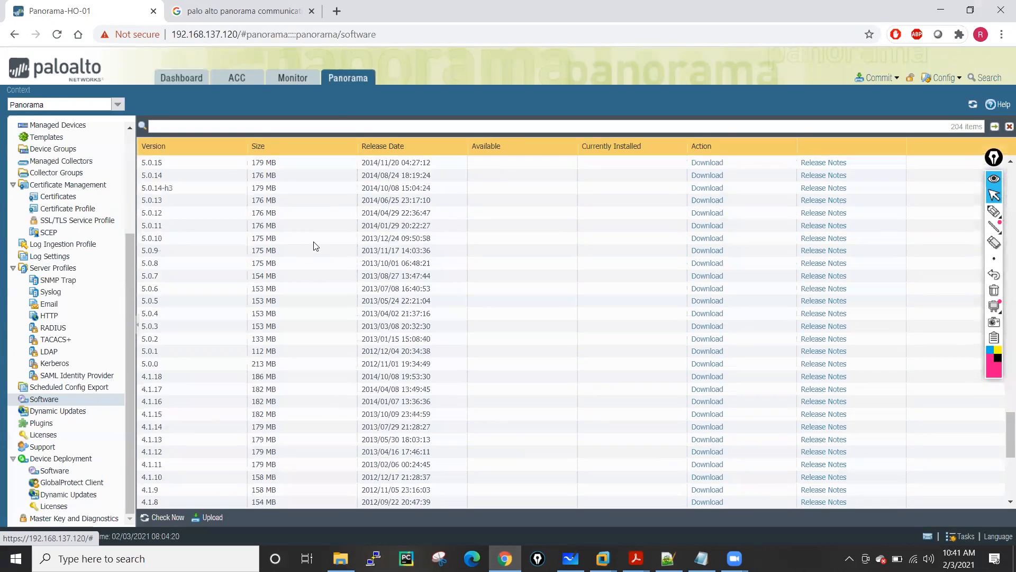
{"action": "scroll", "coordinate": [323, 367], "scroll_direction": "up", "scroll_amount": 12}
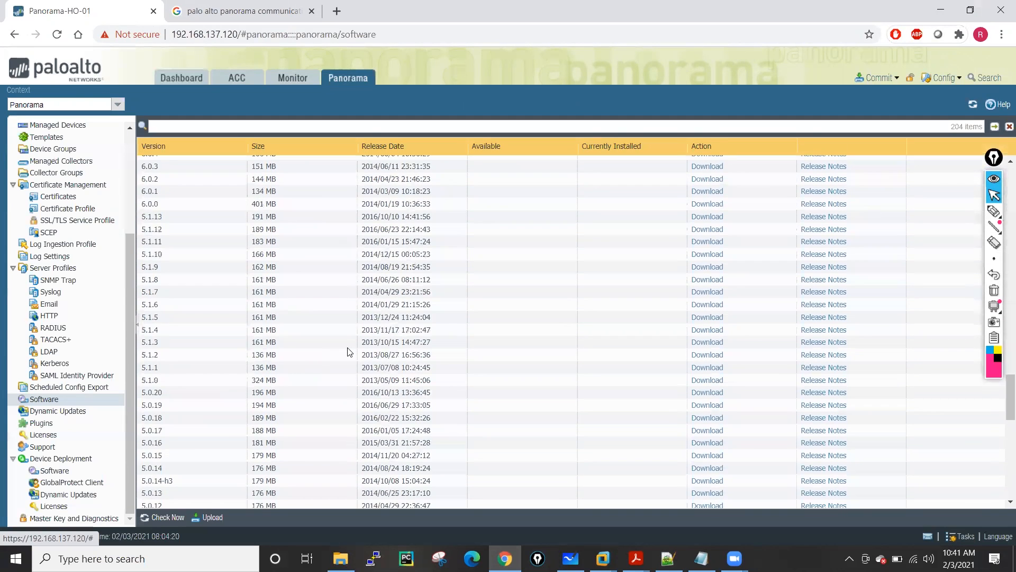
{"action": "scroll", "coordinate": [349, 352], "scroll_direction": "up", "scroll_amount": 15}
{"action": "scroll", "coordinate": [349, 352], "scroll_direction": "up", "scroll_amount": 9}
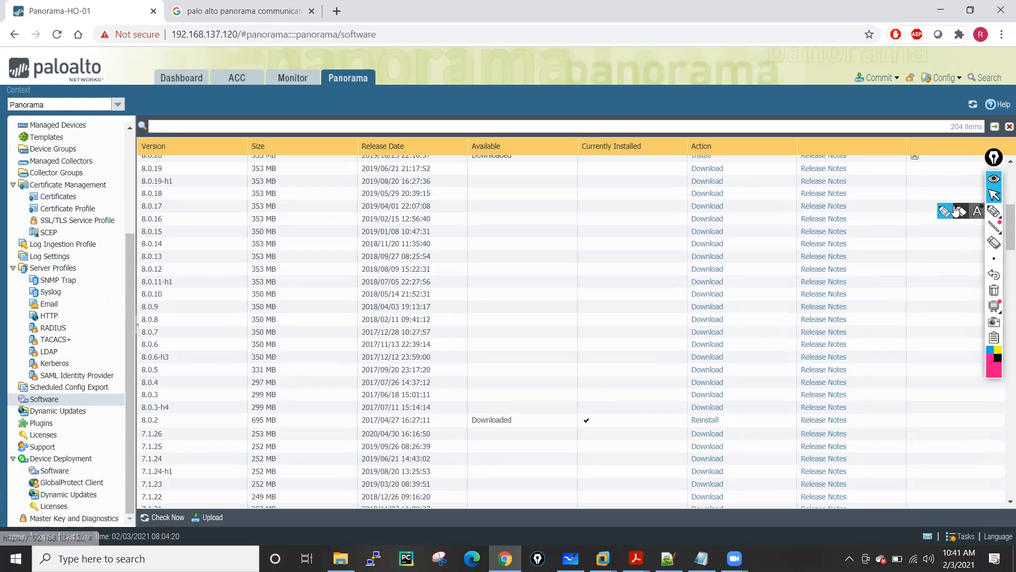
Mark the 8.0.2 row and circle its installed checkmark with the screen marker.
{"action": "left_click", "coordinate": [993, 212]}
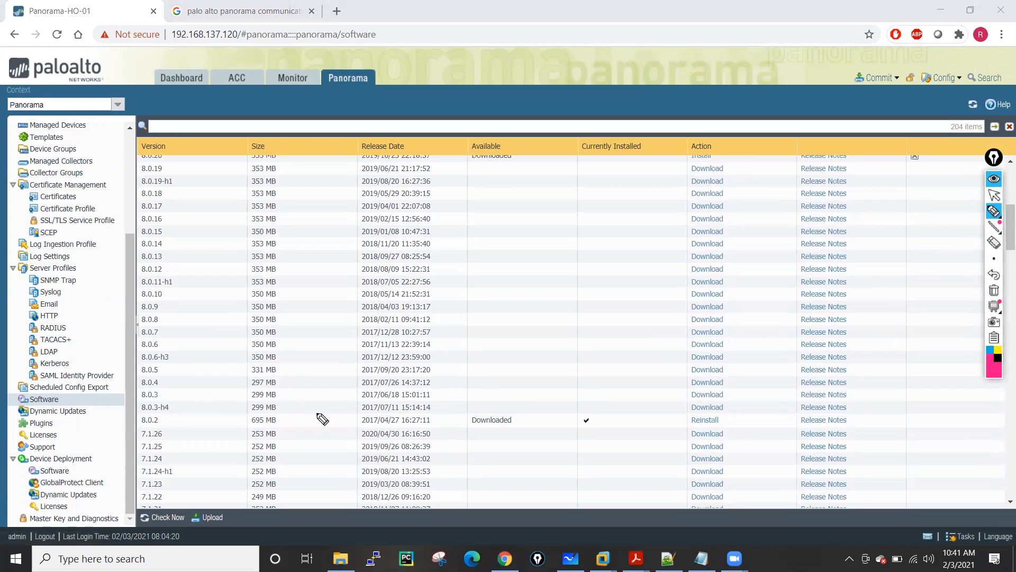
{"action": "mouse_move", "coordinate": [238, 419]}
{"action": "left_mouse_down"}
{"action": "mouse_move", "coordinate": [183, 424]}
{"action": "mouse_move", "coordinate": [188, 417]}
{"action": "mouse_move", "coordinate": [189, 430]}
{"action": "mouse_move", "coordinate": [156, 415]}
{"action": "left_mouse_up"}
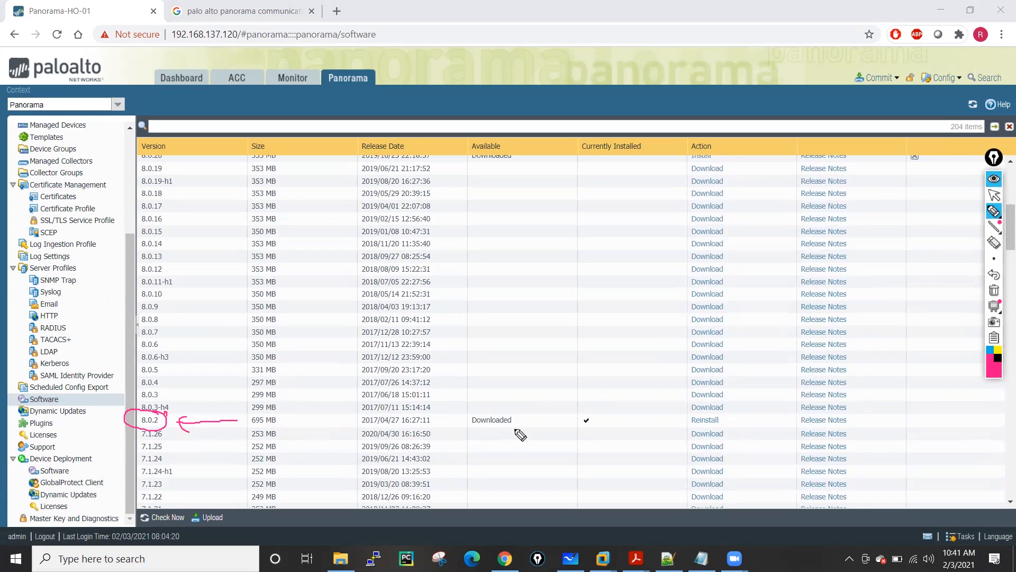
{"action": "mouse_move", "coordinate": [592, 418]}
{"action": "left_mouse_down"}
{"action": "mouse_move", "coordinate": [579, 424]}
{"action": "mouse_move", "coordinate": [585, 418]}
{"action": "left_mouse_up"}
{"action": "left_click_drag", "start_coordinate": [660, 420], "coordinate": [635, 429]}
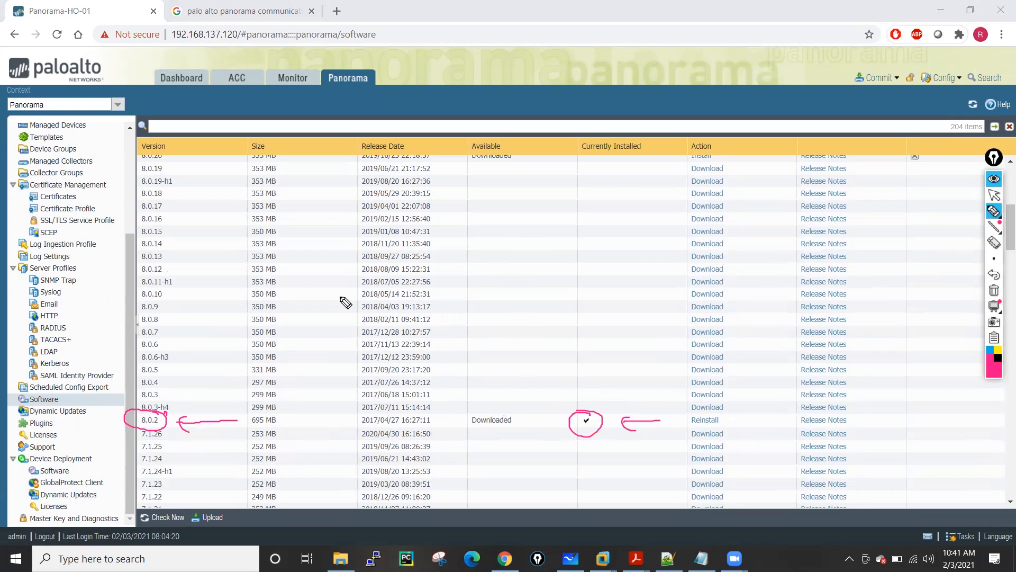
Handwrite 8.0.2 with a curved arrow to the target 9.1.6.
{"action": "mouse_move", "coordinate": [465, 247]}
{"action": "left_mouse_down"}
{"action": "mouse_move", "coordinate": [463, 233]}
{"action": "mouse_move", "coordinate": [528, 239]}
{"action": "left_mouse_up"}
{"action": "left_click", "coordinate": [477, 238]}
{"action": "left_click", "coordinate": [497, 234]}
{"action": "left_click_drag", "start_coordinate": [525, 225], "coordinate": [623, 204]}
{"action": "left_click", "coordinate": [609, 199]}
{"action": "left_click_drag", "start_coordinate": [640, 180], "coordinate": [634, 203]}
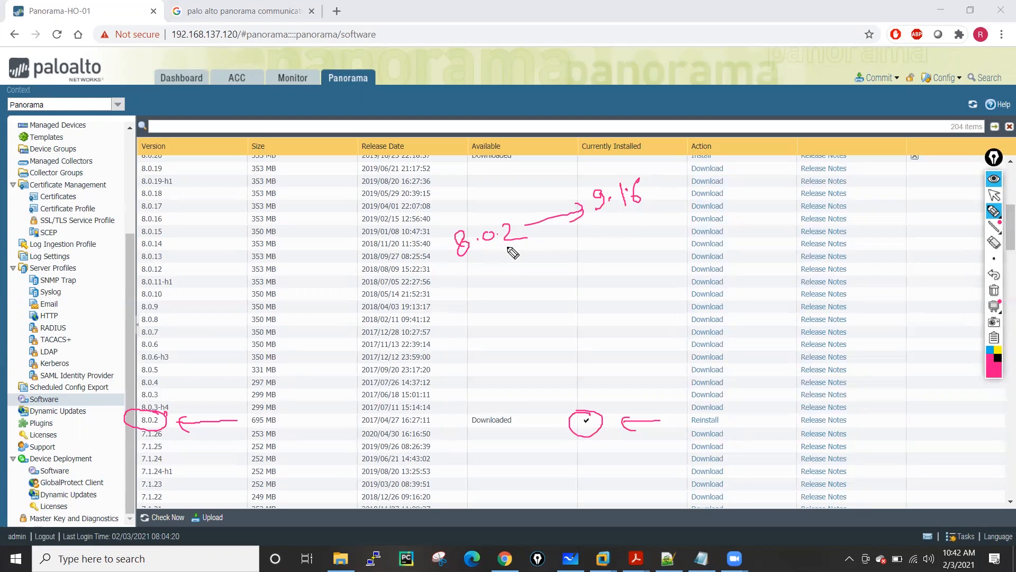
{"action": "mouse_move", "coordinate": [489, 222]}
{"action": "left_mouse_down"}
{"action": "mouse_move", "coordinate": [596, 180]}
{"action": "mouse_move", "coordinate": [573, 185]}
{"action": "left_mouse_up"}
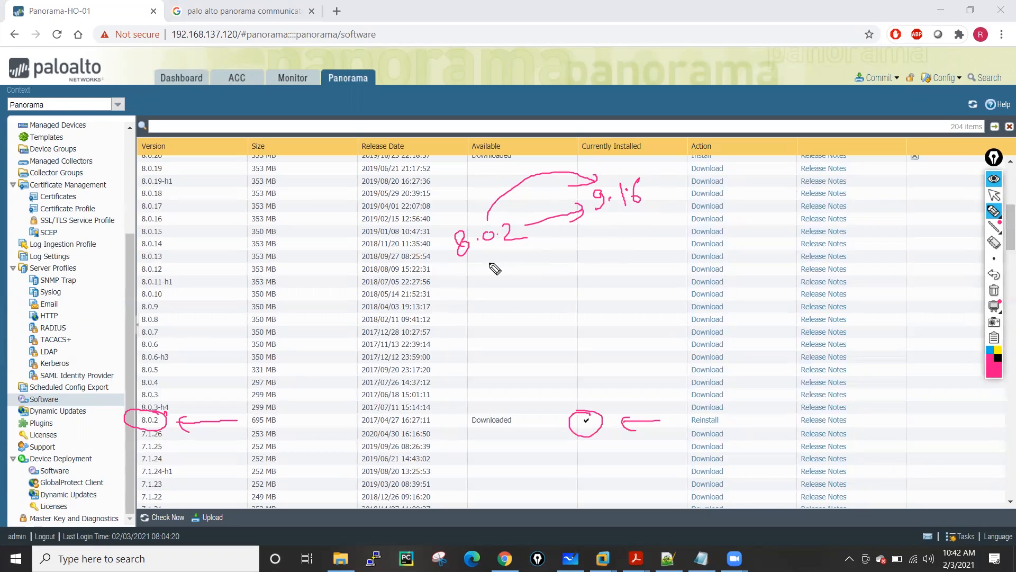
Draw a down arrow from 8.0.2 to 8.0.20 and begin writing 8.1.0 below it.
{"action": "mouse_move", "coordinate": [481, 252]}
{"action": "left_mouse_down"}
{"action": "mouse_move", "coordinate": [480, 285]}
{"action": "mouse_move", "coordinate": [488, 274]}
{"action": "mouse_move", "coordinate": [477, 304]}
{"action": "mouse_move", "coordinate": [525, 312]}
{"action": "left_mouse_up"}
{"action": "left_click", "coordinate": [486, 314]}
{"action": "mouse_move", "coordinate": [527, 297]}
{"action": "left_mouse_down"}
{"action": "mouse_move", "coordinate": [499, 342]}
{"action": "mouse_move", "coordinate": [508, 335]}
{"action": "left_mouse_up"}
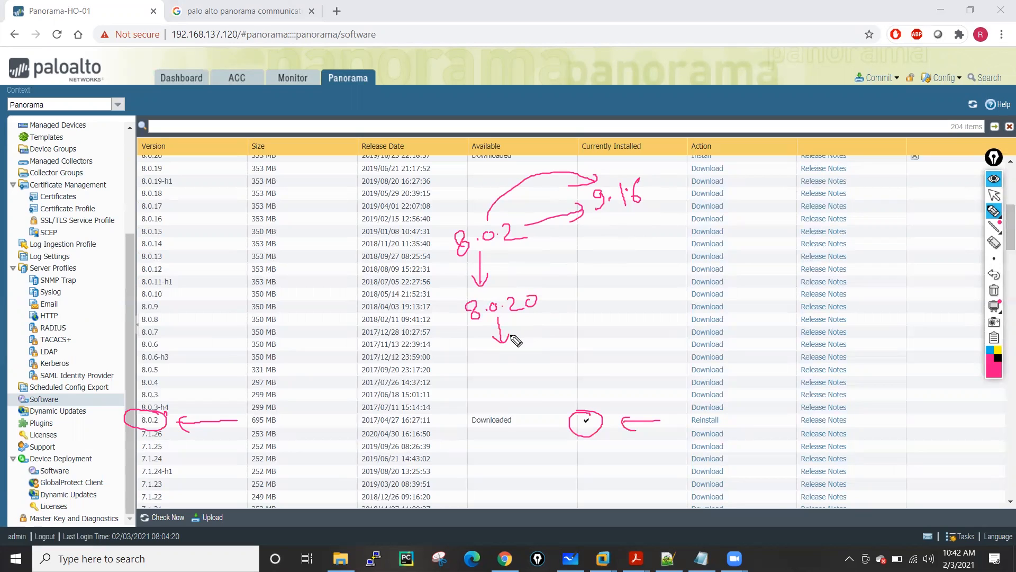
{"action": "mouse_move", "coordinate": [498, 356]}
{"action": "left_mouse_down"}
{"action": "mouse_move", "coordinate": [492, 364]}
{"action": "mouse_move", "coordinate": [509, 370]}
{"action": "mouse_move", "coordinate": [528, 354]}
{"action": "mouse_move", "coordinate": [603, 341]}
{"action": "left_mouse_up"}
Finish writing 8.1.0, labelling it Base image and 8.0.20 as Preferred.
{"action": "left_click", "coordinate": [496, 365]}
{"action": "left_click", "coordinate": [507, 356]}
{"action": "left_click", "coordinate": [516, 367]}
{"action": "left_click_drag", "start_coordinate": [609, 331], "coordinate": [607, 346]}
{"action": "mouse_move", "coordinate": [611, 332]}
{"action": "left_mouse_down"}
{"action": "mouse_move", "coordinate": [619, 343]}
{"action": "mouse_move", "coordinate": [654, 322]}
{"action": "mouse_move", "coordinate": [685, 324]}
{"action": "left_mouse_up"}
{"action": "mouse_move", "coordinate": [561, 286]}
{"action": "left_mouse_down"}
{"action": "mouse_move", "coordinate": [558, 298]}
{"action": "mouse_move", "coordinate": [573, 304]}
{"action": "mouse_move", "coordinate": [590, 290]}
{"action": "mouse_move", "coordinate": [659, 278]}
{"action": "mouse_move", "coordinate": [652, 298]}
{"action": "left_mouse_up"}
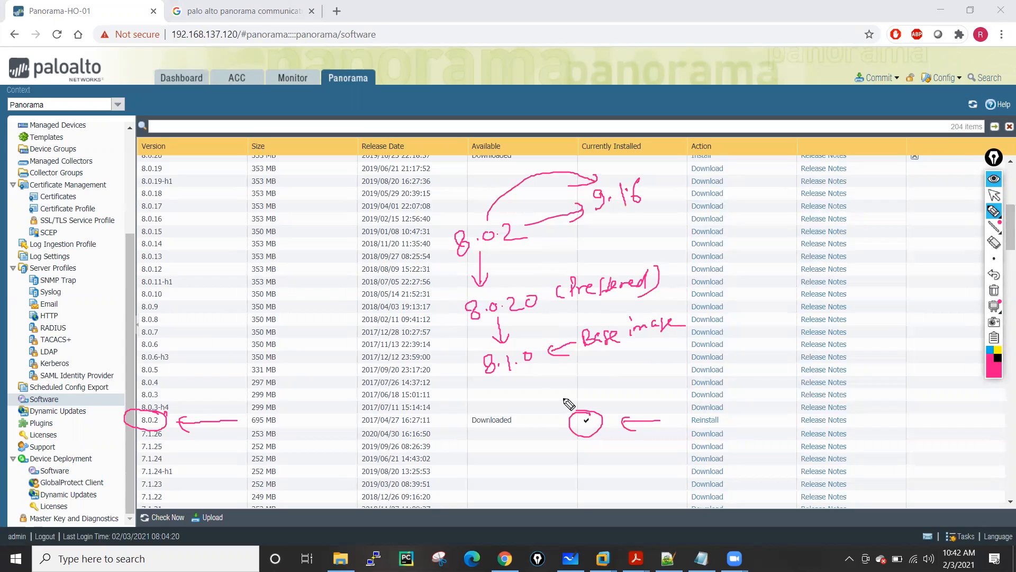
Extend the sketched path from 8.1.0 to 8.1.18 and on to 9.0.6.
{"action": "left_click_drag", "start_coordinate": [523, 374], "coordinate": [570, 393]}
{"action": "mouse_move", "coordinate": [598, 369]}
{"action": "left_mouse_down"}
{"action": "mouse_move", "coordinate": [597, 386]}
{"action": "mouse_move", "coordinate": [639, 385]}
{"action": "mouse_move", "coordinate": [651, 370]}
{"action": "left_mouse_up"}
{"action": "left_click", "coordinate": [606, 383]}
{"action": "left_click", "coordinate": [634, 379]}
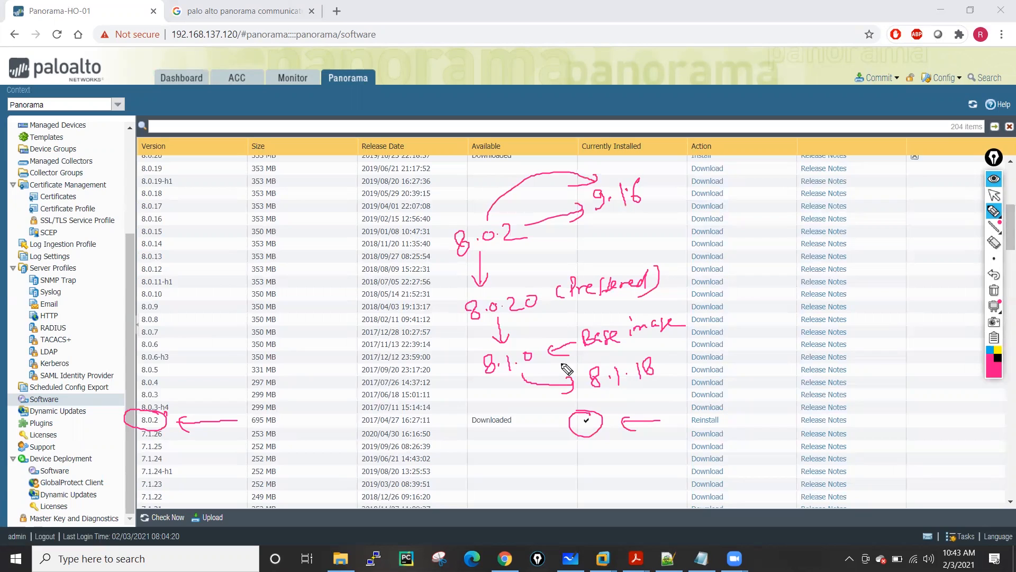
{"action": "mouse_move", "coordinate": [664, 367]}
{"action": "left_mouse_down"}
{"action": "mouse_move", "coordinate": [722, 356]}
{"action": "mouse_move", "coordinate": [714, 371]}
{"action": "mouse_move", "coordinate": [741, 354]}
{"action": "mouse_move", "coordinate": [747, 365]}
{"action": "mouse_move", "coordinate": [873, 336]}
{"action": "mouse_move", "coordinate": [867, 344]}
{"action": "mouse_move", "coordinate": [934, 336]}
{"action": "left_mouse_up"}
{"action": "left_click", "coordinate": [758, 354]}
{"action": "left_click", "coordinate": [784, 355]}
Add 9.0.12, 9.1.0 and the final 9.1.6 with connecting arrows.
{"action": "mouse_move", "coordinate": [878, 301]}
{"action": "left_mouse_down"}
{"action": "mouse_move", "coordinate": [881, 317]}
{"action": "mouse_move", "coordinate": [914, 310]}
{"action": "left_mouse_up"}
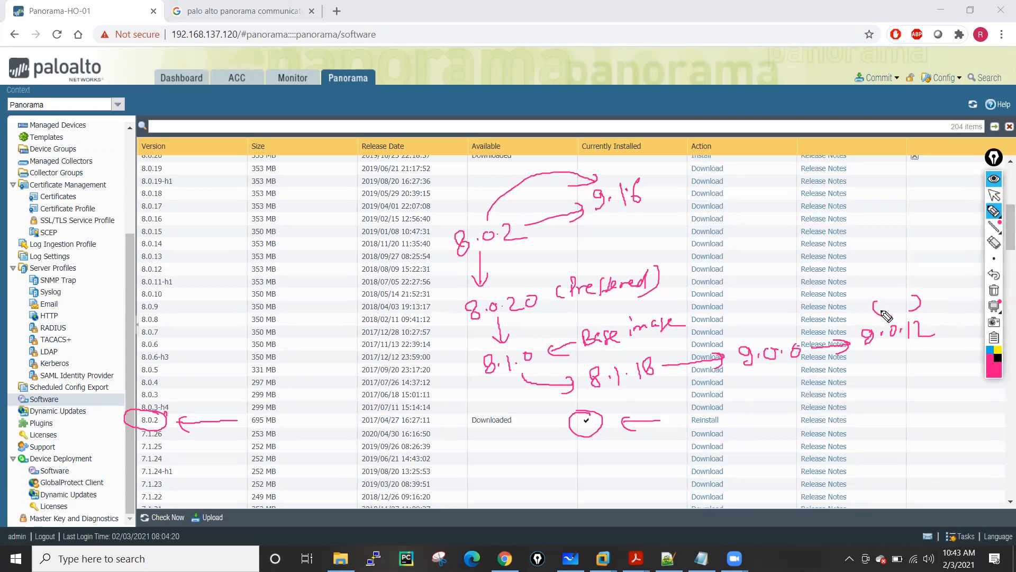
{"action": "mouse_move", "coordinate": [752, 316]}
{"action": "left_mouse_down"}
{"action": "mouse_move", "coordinate": [753, 331]}
{"action": "mouse_move", "coordinate": [766, 324]}
{"action": "left_mouse_up"}
{"action": "mouse_move", "coordinate": [899, 347]}
{"action": "left_mouse_down"}
{"action": "mouse_move", "coordinate": [900, 372]}
{"action": "mouse_move", "coordinate": [907, 362]}
{"action": "left_mouse_up"}
{"action": "mouse_move", "coordinate": [895, 396]}
{"action": "left_mouse_down"}
{"action": "mouse_move", "coordinate": [896, 414]}
{"action": "mouse_move", "coordinate": [939, 390]}
{"action": "left_mouse_up"}
{"action": "left_click", "coordinate": [907, 407]}
{"action": "left_click", "coordinate": [930, 404]}
{"action": "mouse_move", "coordinate": [835, 416]}
{"action": "left_mouse_down"}
{"action": "mouse_move", "coordinate": [875, 402]}
{"action": "mouse_move", "coordinate": [928, 435]}
{"action": "mouse_move", "coordinate": [911, 479]}
{"action": "left_mouse_up"}
{"action": "left_click", "coordinate": [927, 470]}
{"action": "mouse_move", "coordinate": [936, 460]}
{"action": "left_mouse_down"}
{"action": "mouse_move", "coordinate": [940, 475]}
{"action": "mouse_move", "coordinate": [956, 469]}
{"action": "left_mouse_up"}
{"action": "left_click", "coordinate": [946, 457]}
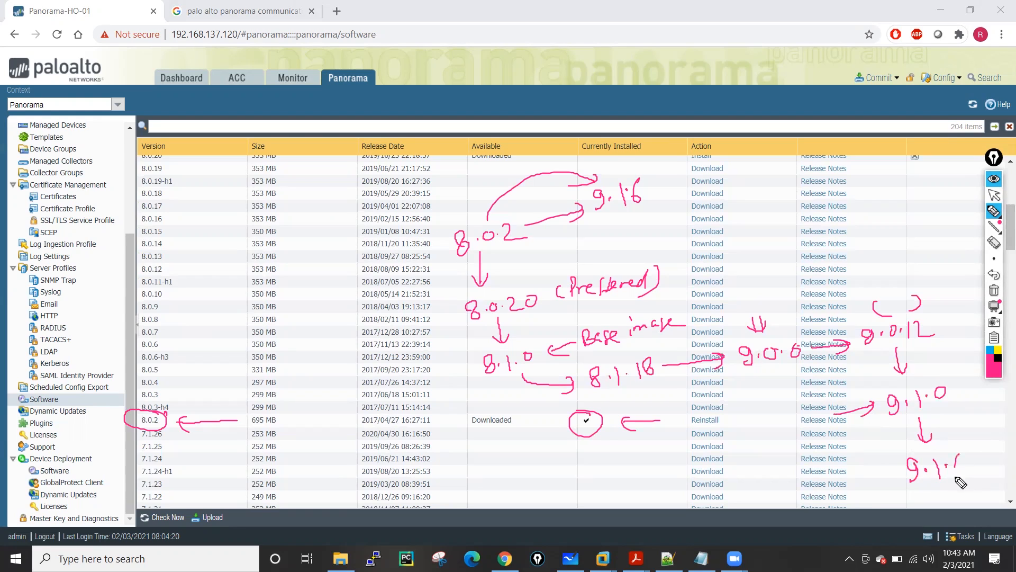
Add a bracketed note near the 7.1.x rows, then wipe all the sketches.
{"action": "mouse_move", "coordinate": [827, 475]}
{"action": "left_mouse_down"}
{"action": "mouse_move", "coordinate": [826, 489]}
{"action": "mouse_move", "coordinate": [847, 489]}
{"action": "mouse_move", "coordinate": [851, 508]}
{"action": "left_mouse_up"}
{"action": "left_click_drag", "start_coordinate": [744, 488], "coordinate": [795, 479]}
{"action": "left_click_drag", "start_coordinate": [787, 475], "coordinate": [789, 491]}
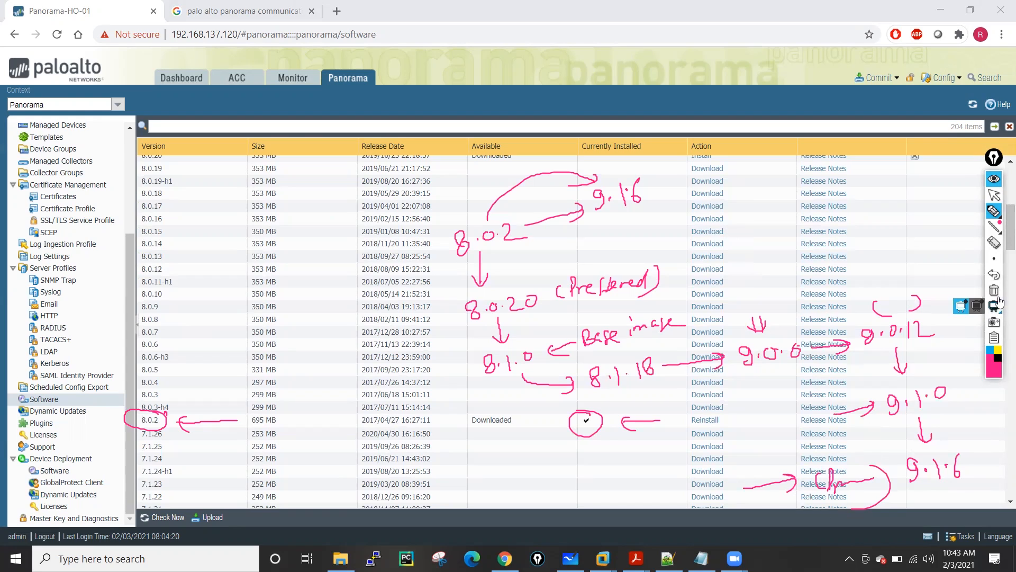
{"action": "left_click", "coordinate": [993, 290]}
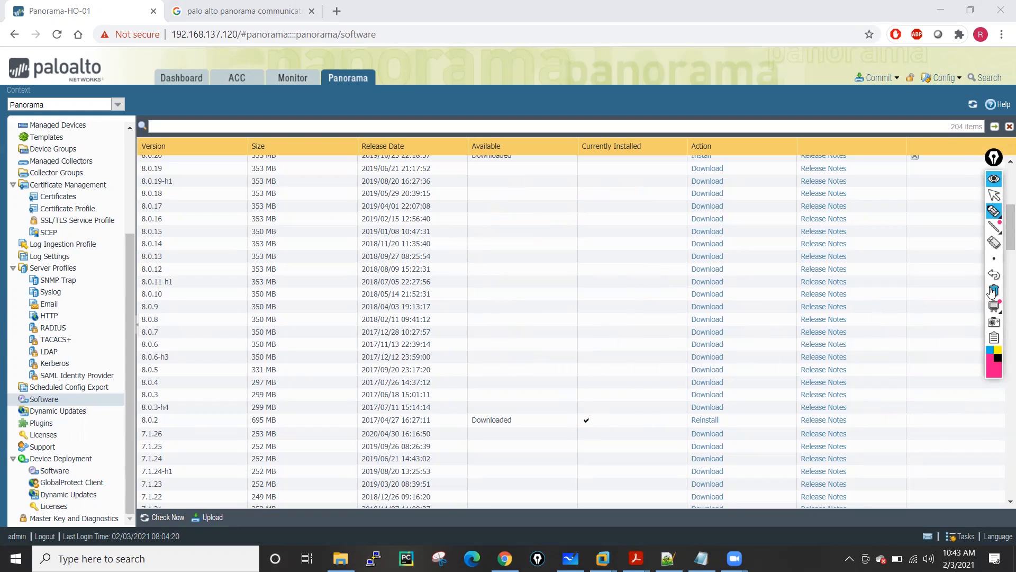
Turn off the screen marker's drawing mode and return to normal selection.
{"action": "mouse_move", "coordinate": [994, 256]}
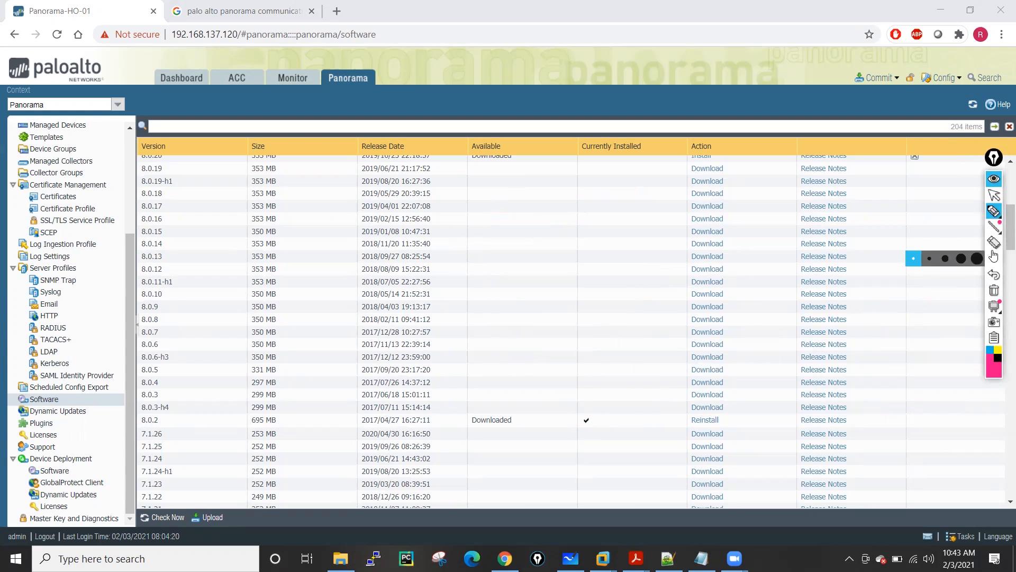
{"action": "left_click", "coordinate": [994, 197]}
{"action": "mouse_move", "coordinate": [994, 211]}
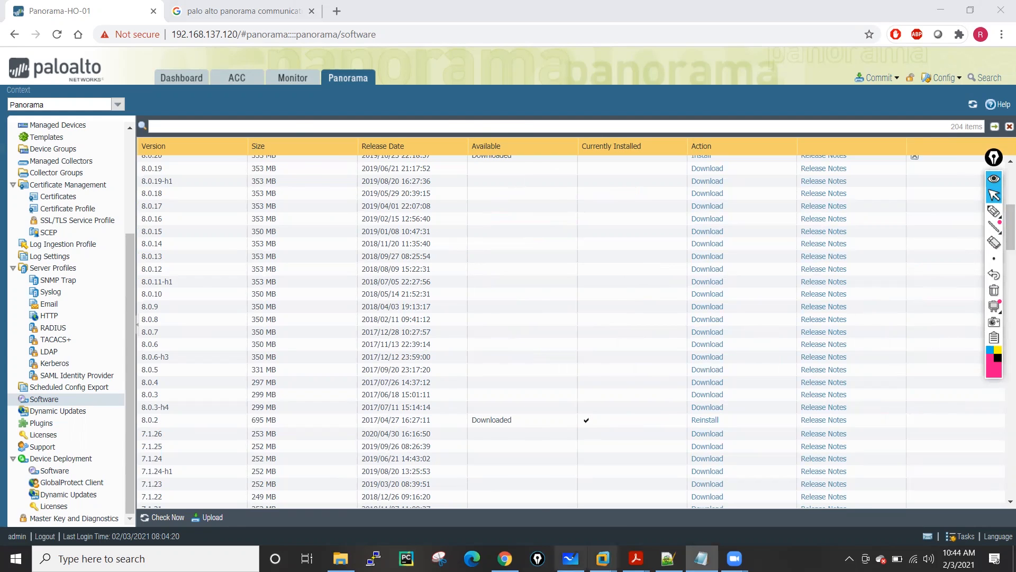
Bring Whiteboard back and leave pen inking for the main board toolbar.
{"action": "left_click", "coordinate": [570, 558]}
{"action": "left_click", "coordinate": [347, 166]}
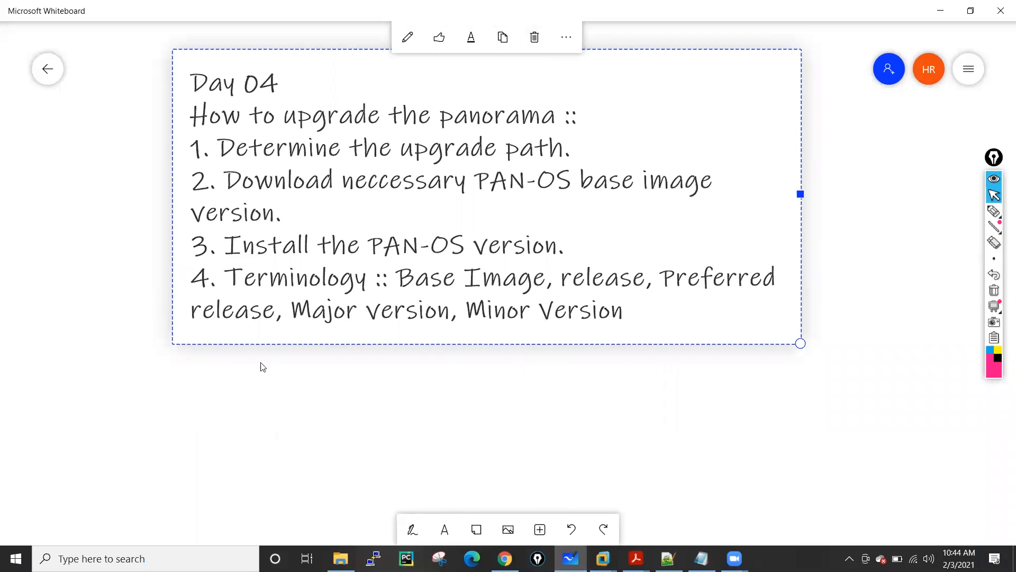
{"action": "left_click", "coordinate": [237, 389]}
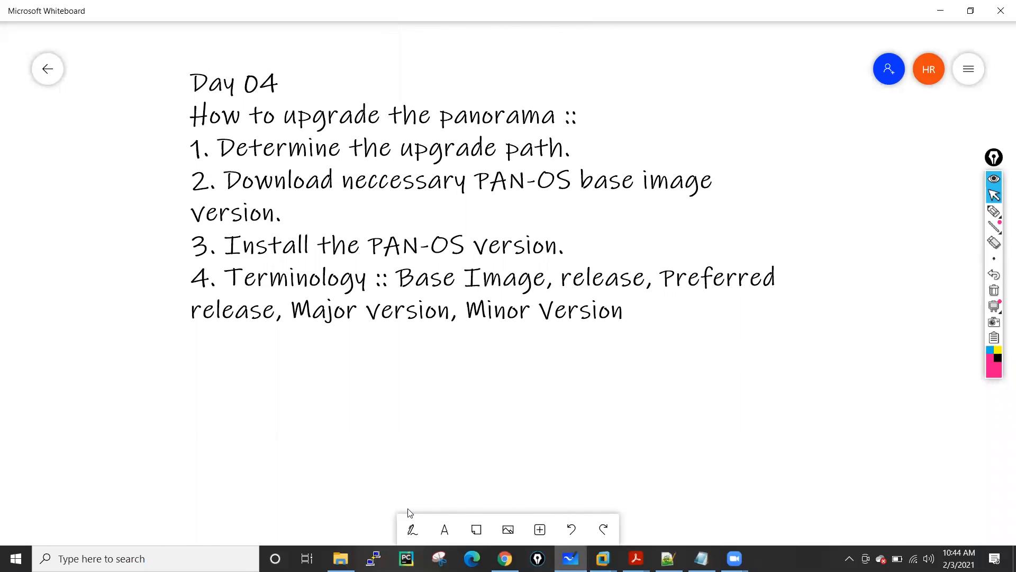
{"action": "left_click", "coordinate": [413, 531]}
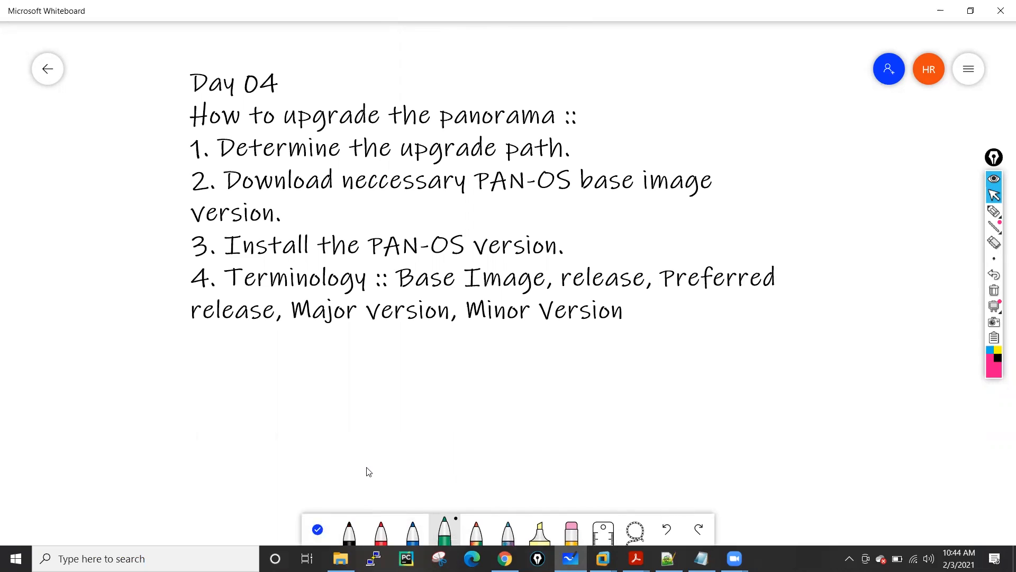
{"action": "left_click", "coordinate": [318, 529]}
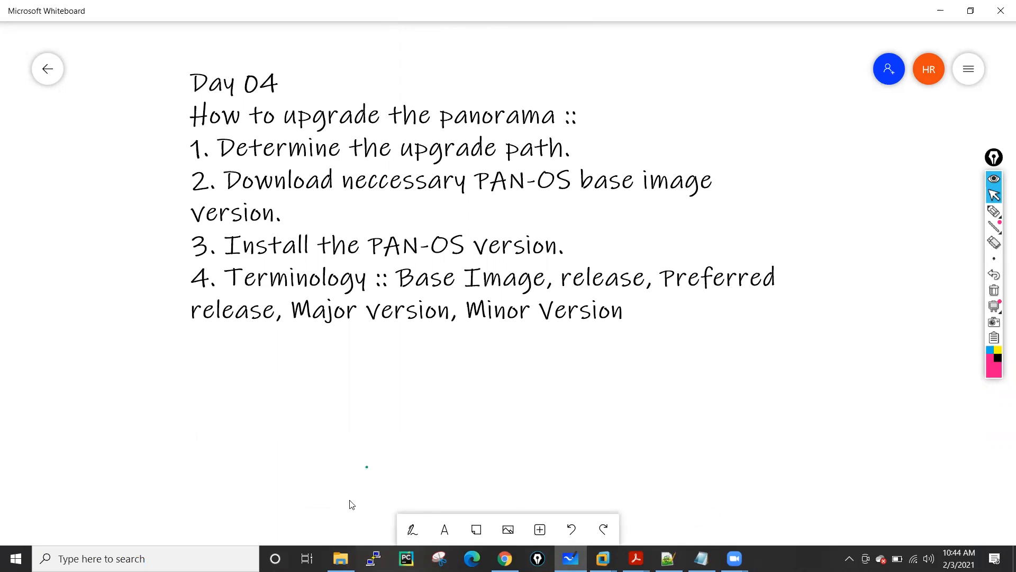
Paste the 8.0.2-to-9.1.6 upgrade path into a widened text box below the Day 04 list, then minimize Whiteboard.
{"action": "left_click", "coordinate": [449, 532]}
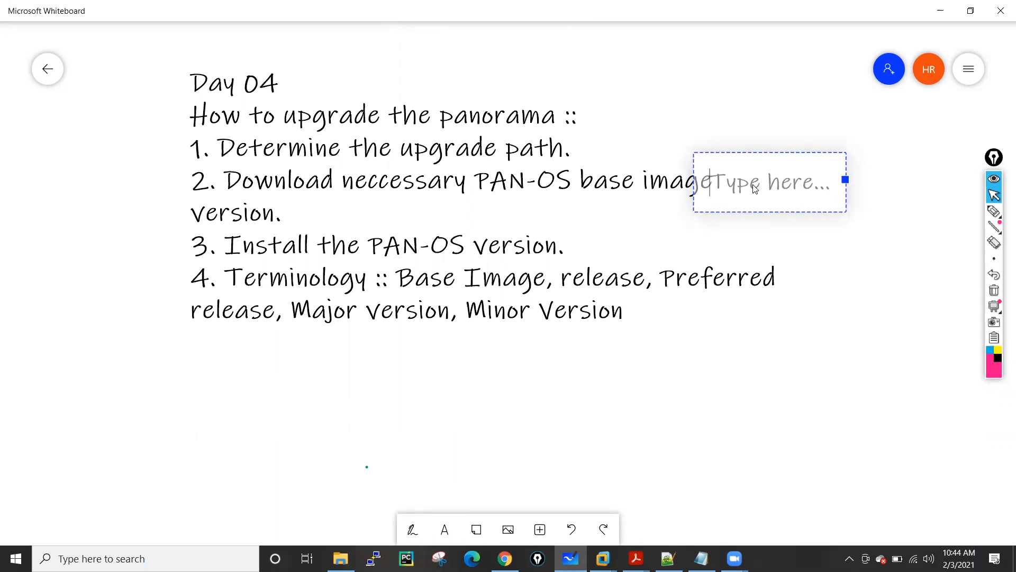
{"action": "left_click_drag", "start_coordinate": [295, 419], "coordinate": [239, 370]}
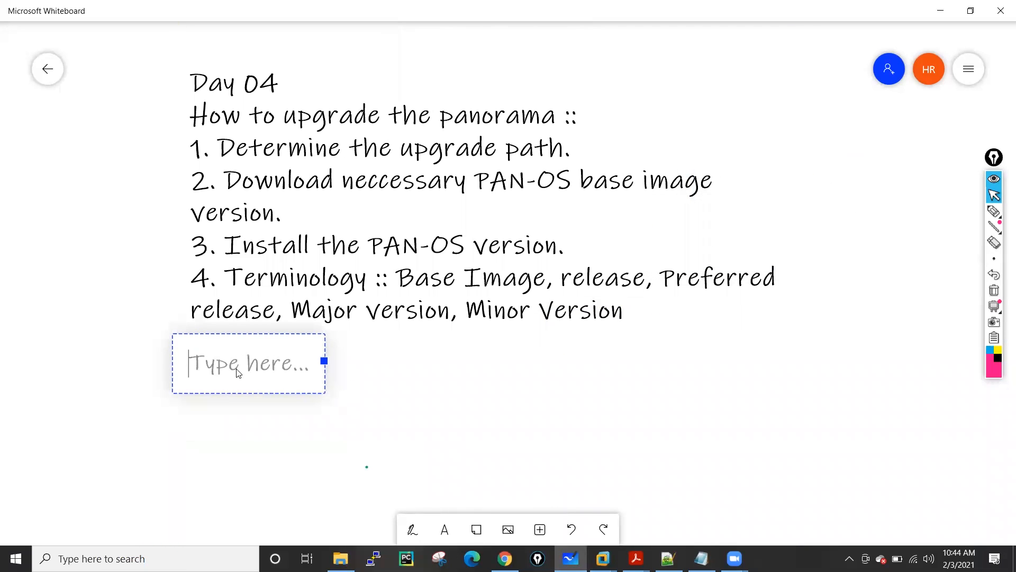
{"action": "type", "text": "Current Version :: 8.0.2 -> 8.0.20 (Preferred Release) -> 8.1.0 -> 8.1.18 (Preferred Release) -> 9.0.0 -> 9.0.12 (Preferred Release) -> 9.1.0 -> 9.1.6 (Preferred Release)"}
{"action": "left_click_drag", "start_coordinate": [707, 404], "coordinate": [931, 395]}
{"action": "left_click_drag", "start_coordinate": [953, 393], "coordinate": [978, 392]}
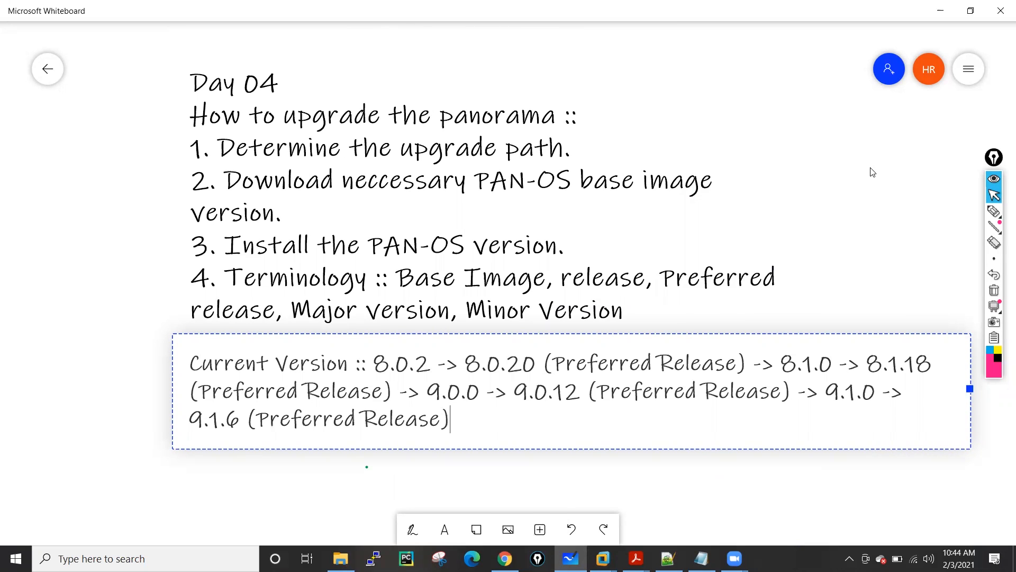
{"action": "left_click", "coordinate": [940, 13]}
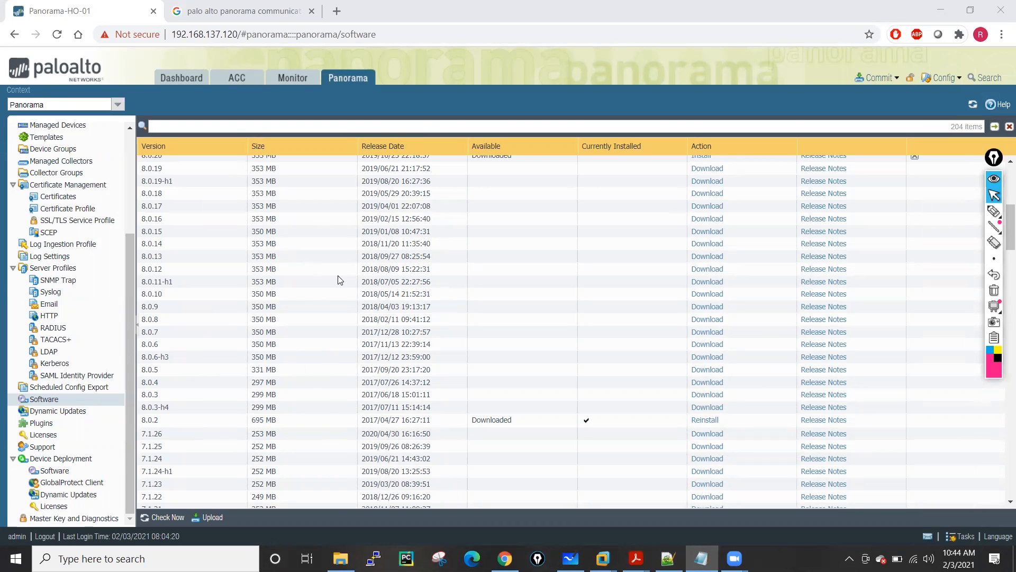
Check Now for new versions, compare with the Whiteboard path, and install the downloaded 8.0.20.
{"action": "left_click", "coordinate": [158, 519]}
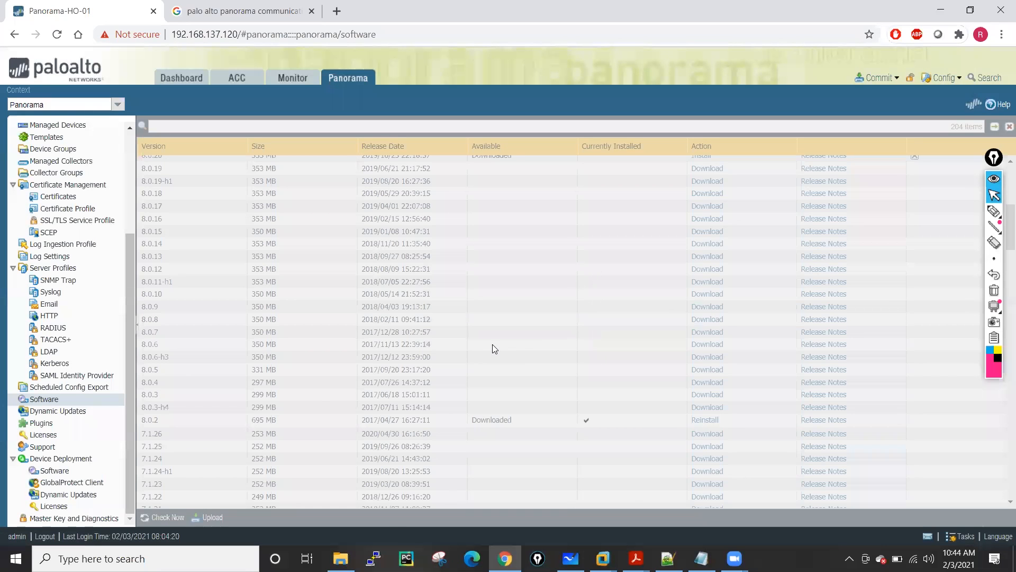
{"action": "scroll", "coordinate": [512, 380], "scroll_direction": "up", "scroll_amount": 3}
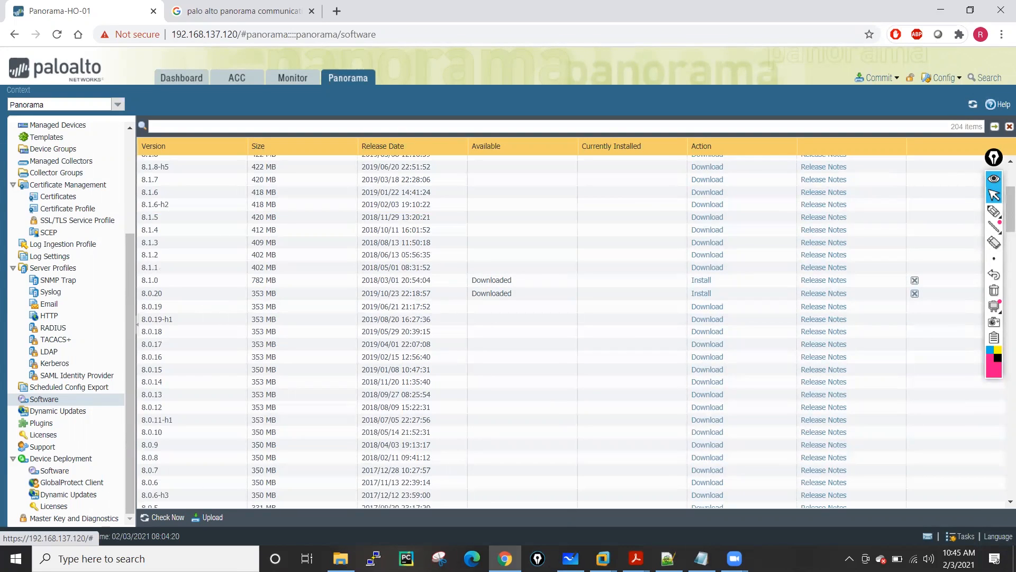
{"action": "left_click", "coordinate": [570, 558]}
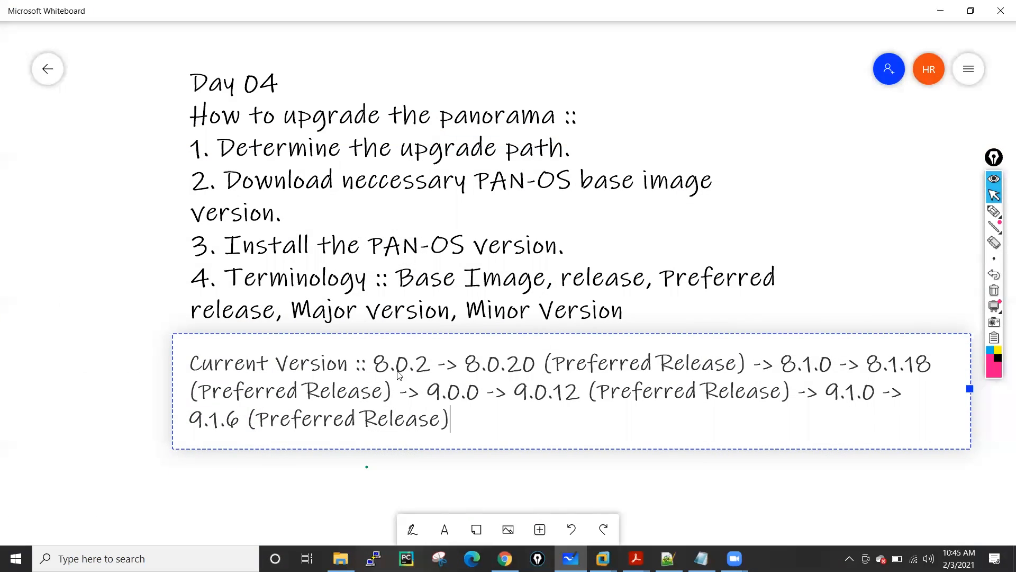
{"action": "key", "text": "alt+Tab"}
{"action": "scroll", "coordinate": [201, 369], "scroll_direction": "down", "scroll_amount": 3}
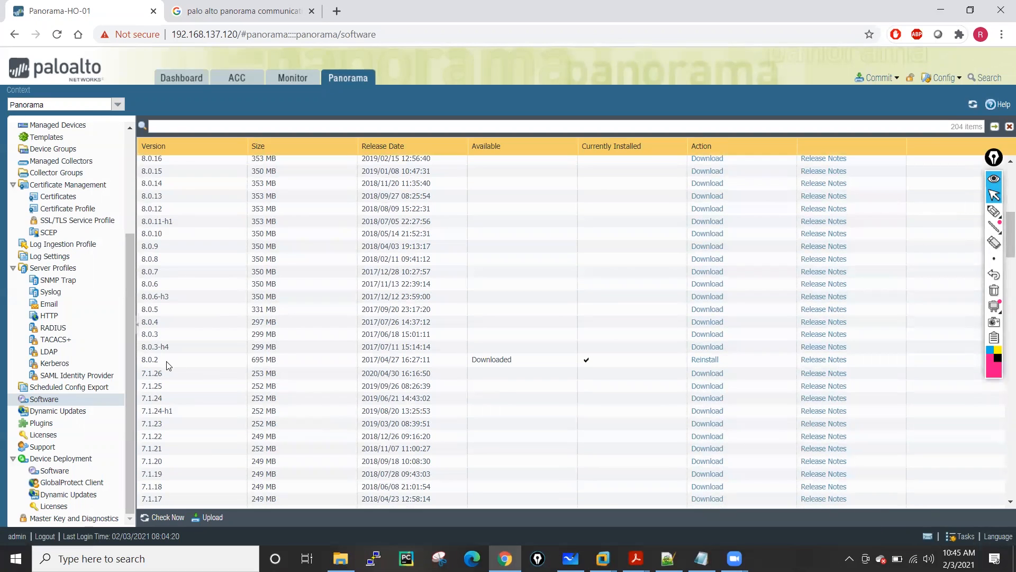
{"action": "scroll", "coordinate": [498, 371], "scroll_direction": "up", "scroll_amount": 3}
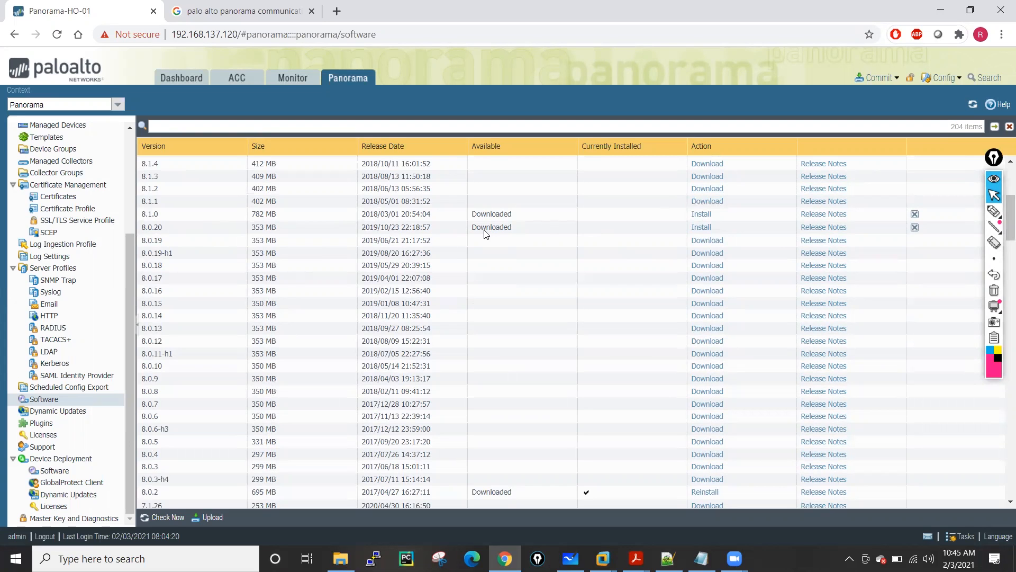
{"action": "left_click", "coordinate": [701, 228]}
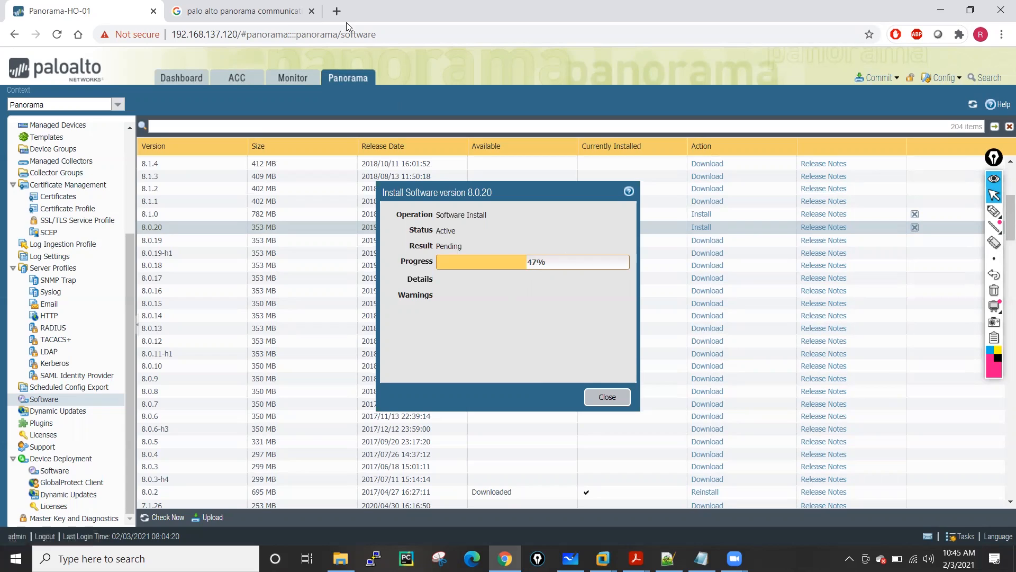
Open a new Chrome tab while the 8.0.20 install runs.
{"action": "left_click", "coordinate": [337, 11]}
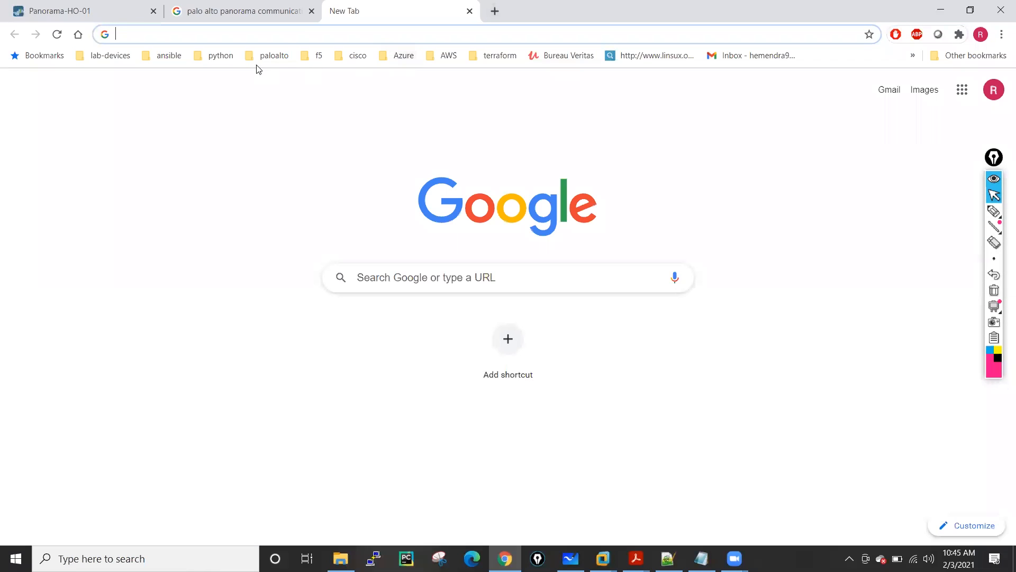
Open the 'Determine the Upgrade Path to PAN-OS 9.1' and 'Support PAN-OS Software Release Guidance' bookmarks in separate tabs, returning to the first.
{"action": "left_click", "coordinate": [274, 56]}
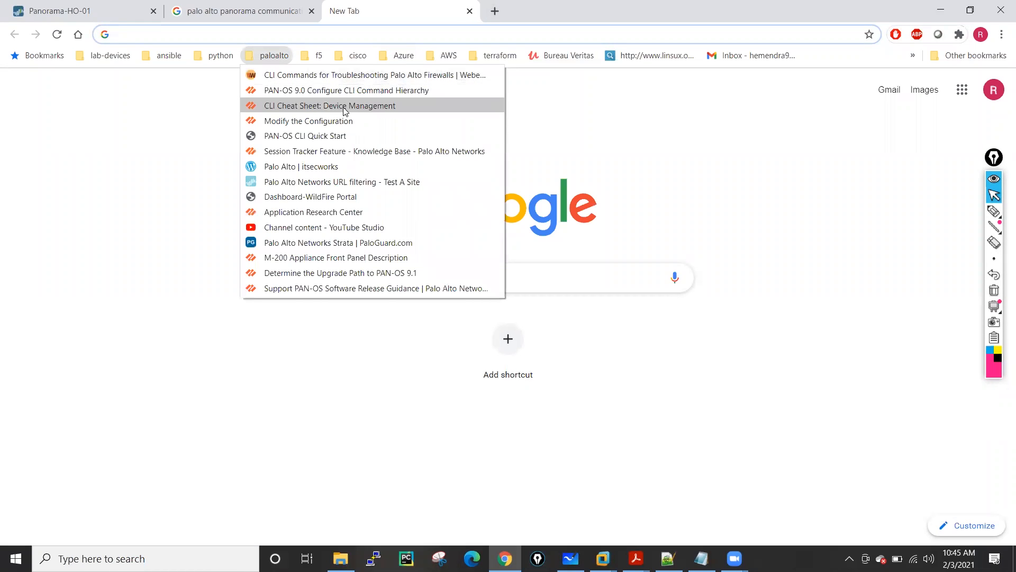
{"action": "left_click", "coordinate": [318, 272]}
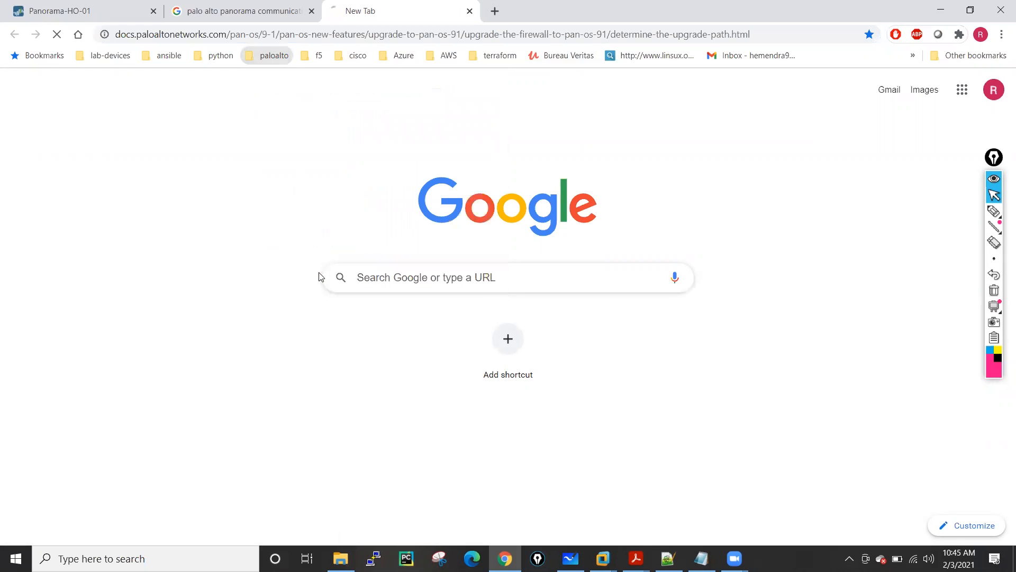
{"action": "left_click", "coordinate": [496, 12]}
{"action": "left_click", "coordinate": [274, 55]}
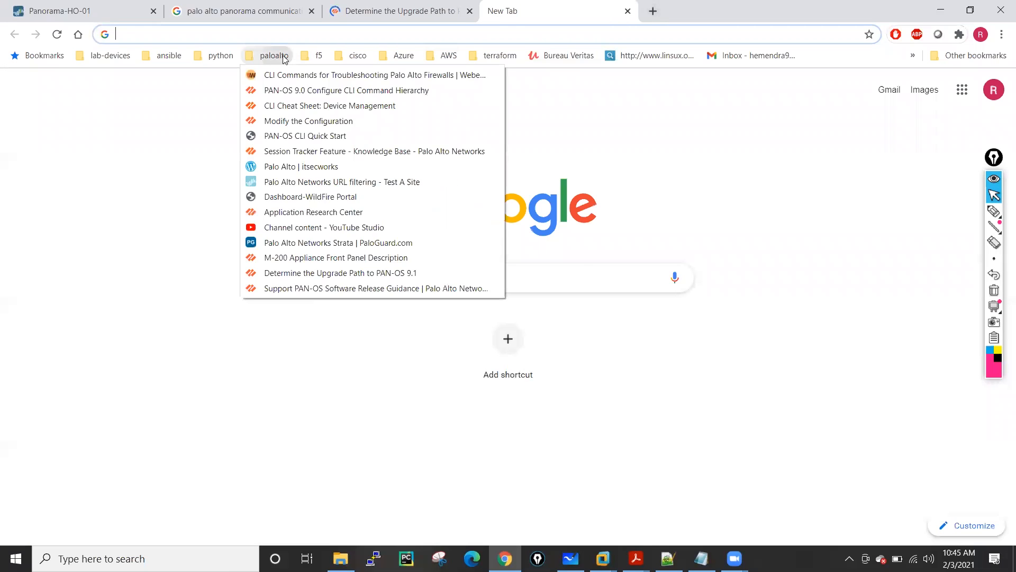
{"action": "left_click", "coordinate": [353, 288]}
{"action": "left_click", "coordinate": [423, 11]}
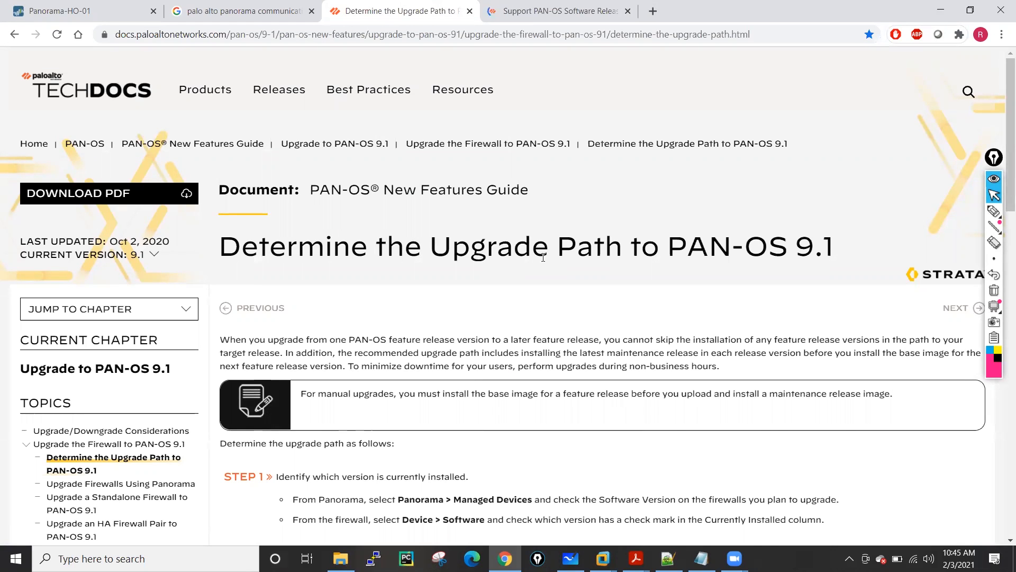
Review the 8.0.x row of the upgrade path table and open its 'preferred' link in a new tab.
{"action": "scroll", "coordinate": [522, 252], "scroll_direction": "down", "scroll_amount": 3}
{"action": "scroll", "coordinate": [510, 213], "scroll_direction": "down", "scroll_amount": 5}
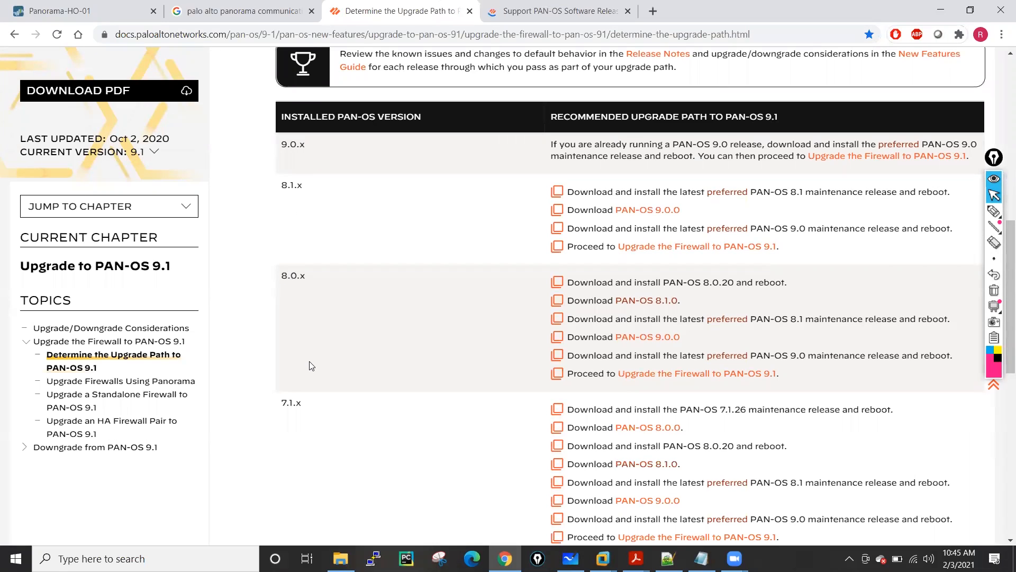
{"action": "scroll", "coordinate": [311, 363], "scroll_direction": "down", "scroll_amount": 2}
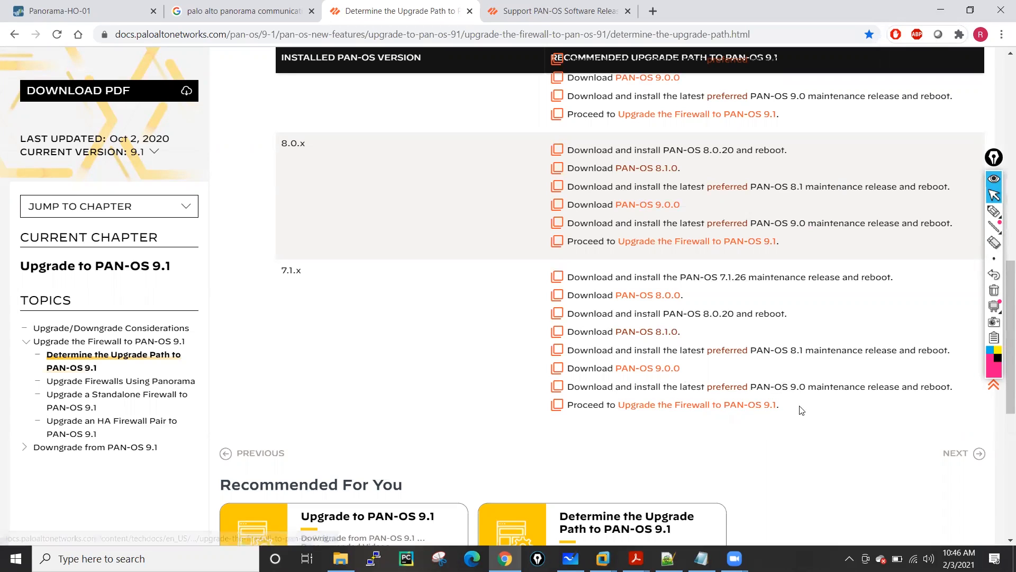
{"action": "scroll", "coordinate": [338, 286], "scroll_direction": "up", "scroll_amount": 1}
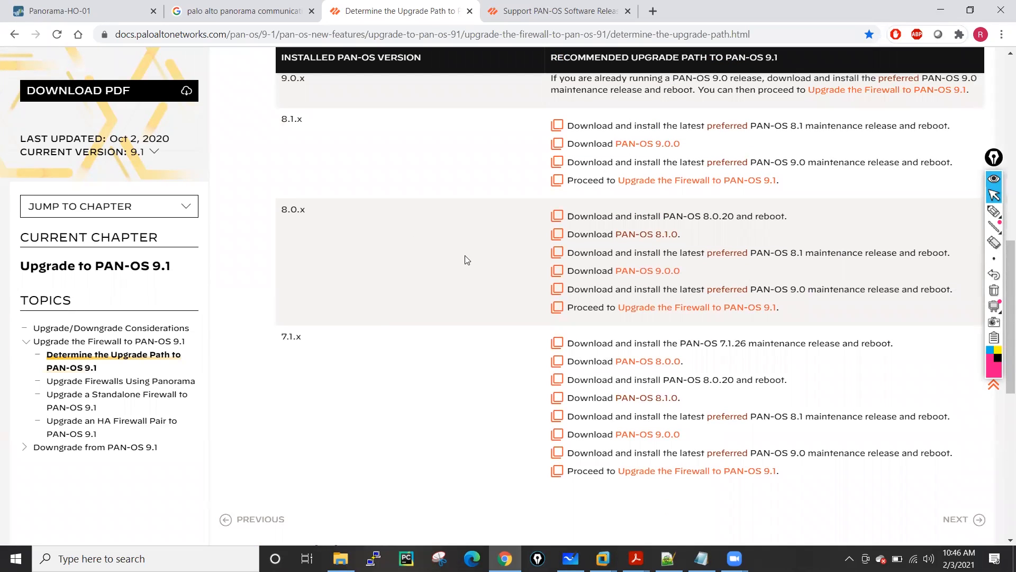
{"action": "scroll", "coordinate": [352, 257], "scroll_direction": "up", "scroll_amount": 1}
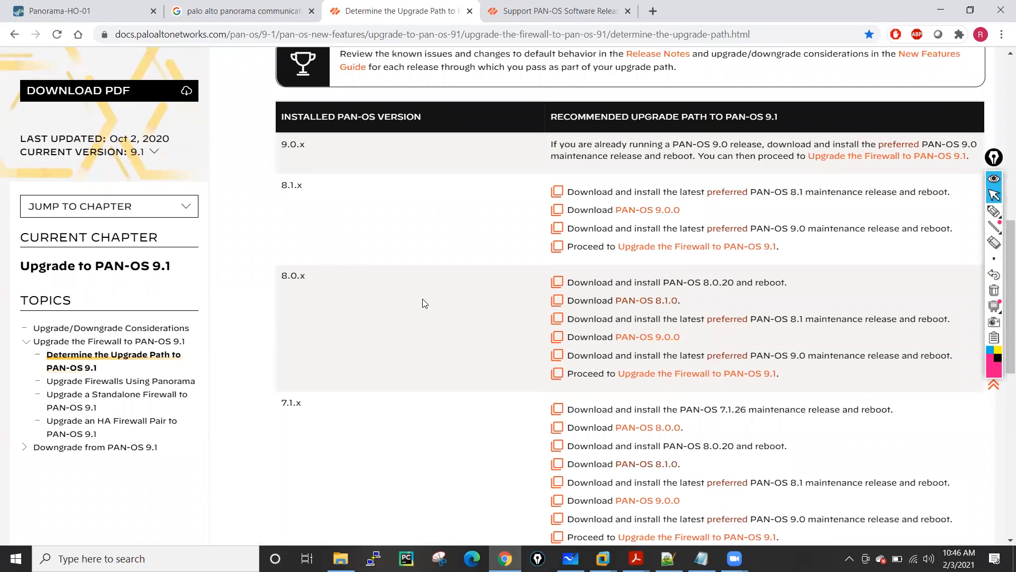
{"action": "scroll", "coordinate": [426, 301], "scroll_direction": "up", "scroll_amount": 2}
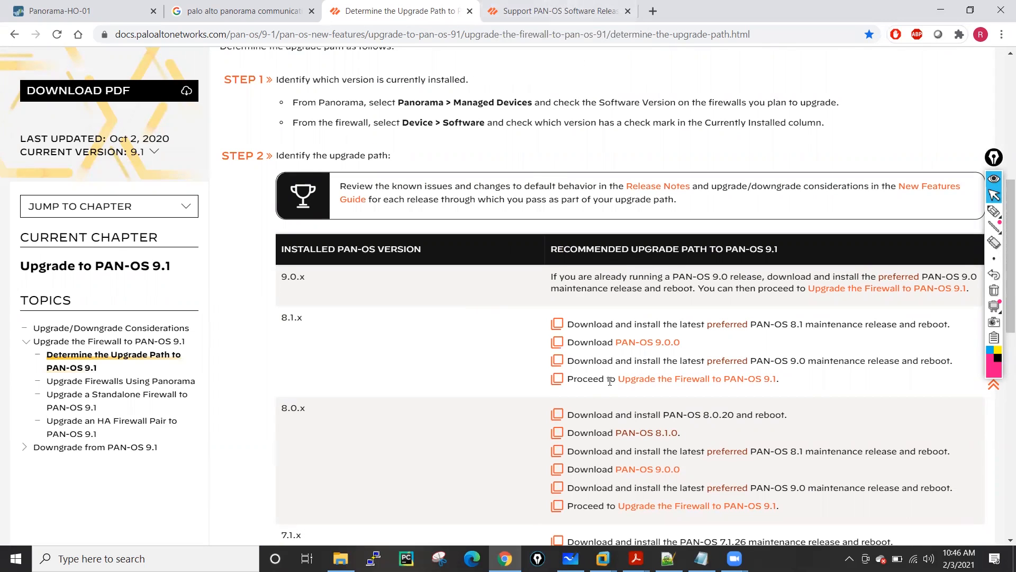
{"action": "scroll", "coordinate": [709, 387], "scroll_direction": "down", "scroll_amount": 1}
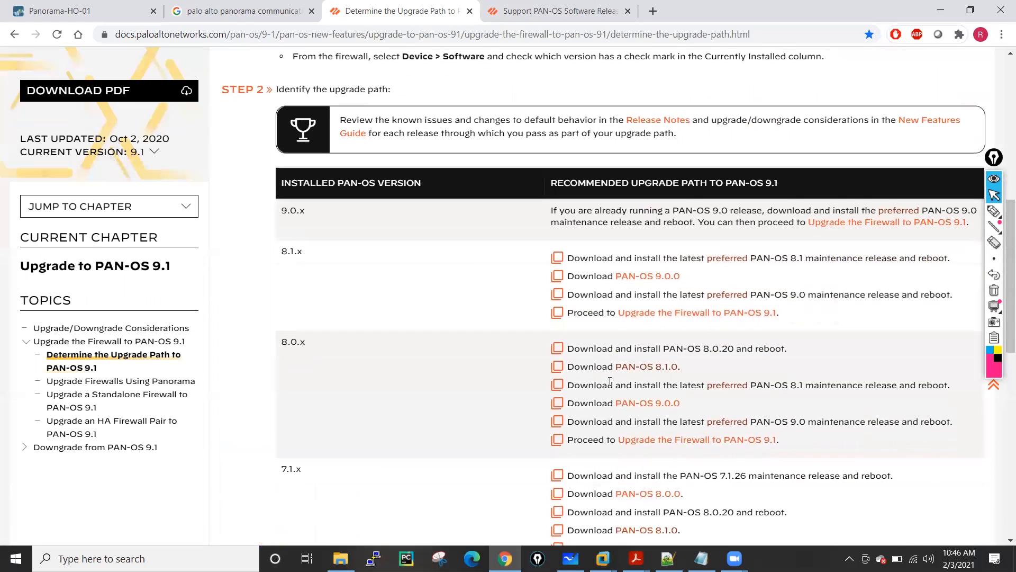
{"action": "right_click", "coordinate": [727, 388]}
{"action": "left_click", "coordinate": [763, 397]}
{"action": "left_click", "coordinate": [719, 11]}
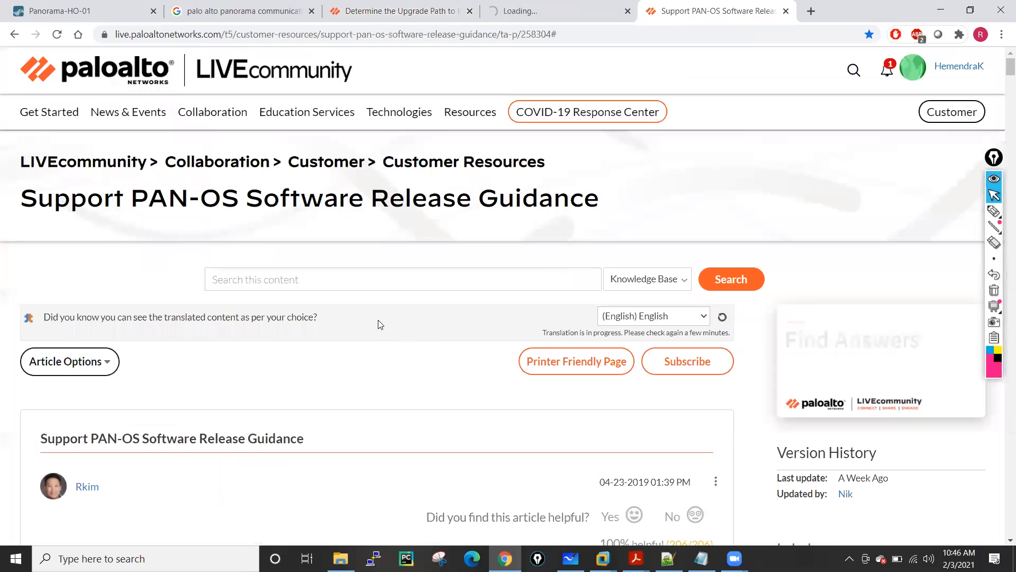
{"action": "scroll", "coordinate": [471, 317], "scroll_direction": "down", "scroll_amount": 5}
{"action": "scroll", "coordinate": [462, 277], "scroll_direction": "down", "scroll_amount": 9}
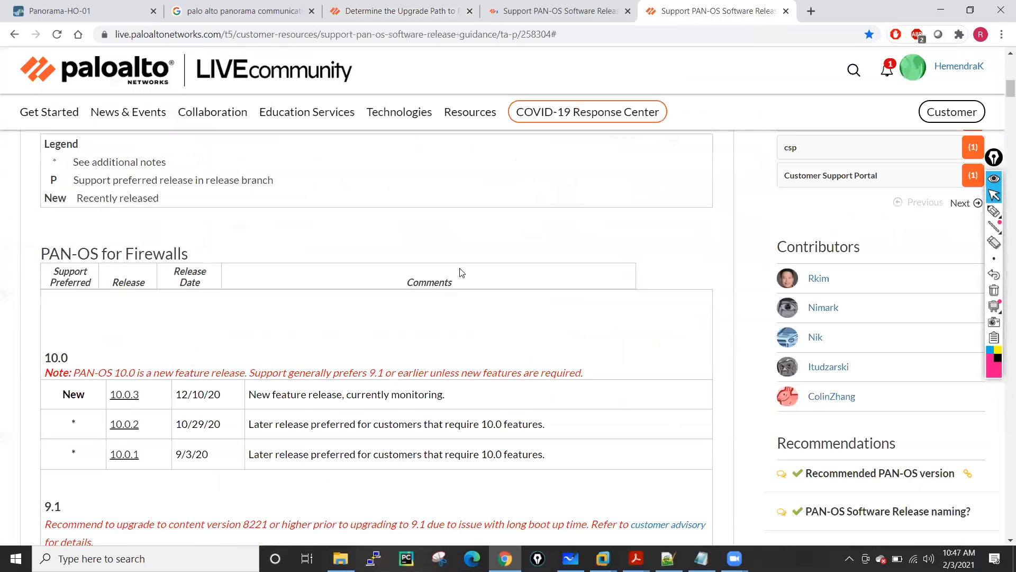
{"action": "scroll", "coordinate": [202, 331], "scroll_direction": "down", "scroll_amount": 2}
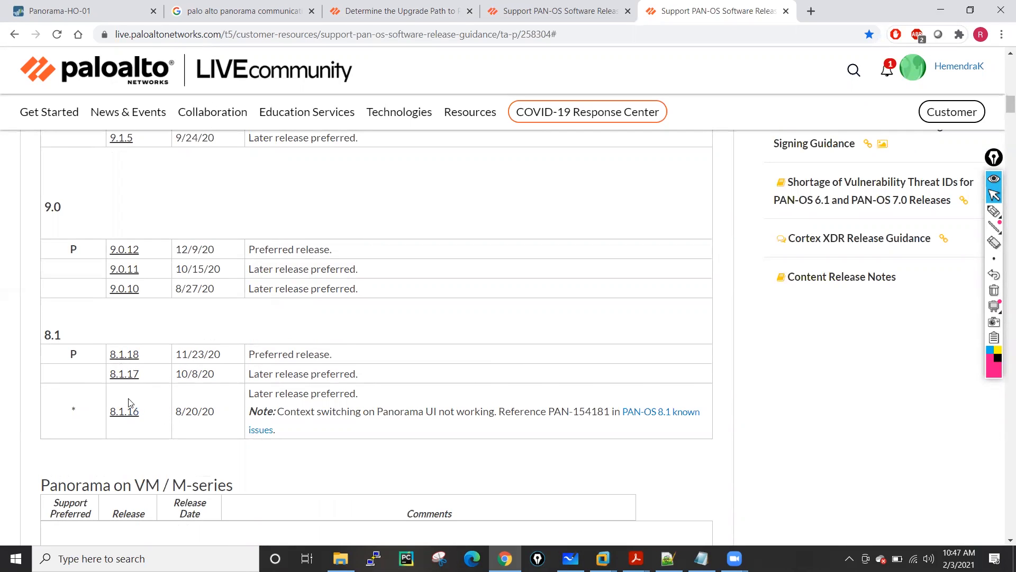
{"action": "scroll", "coordinate": [140, 397], "scroll_direction": "down", "scroll_amount": 1}
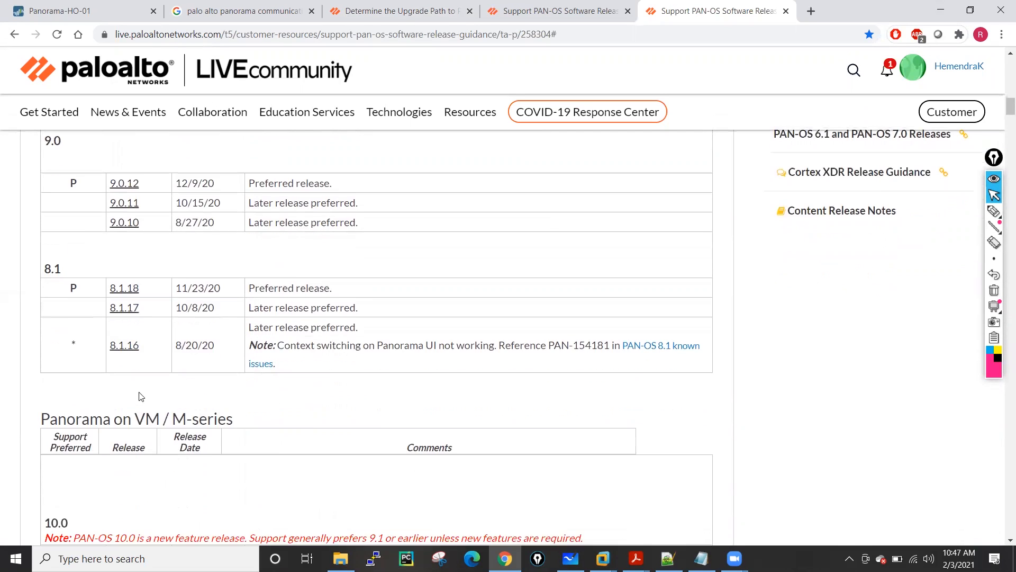
{"action": "scroll", "coordinate": [152, 345], "scroll_direction": "up", "scroll_amount": 1}
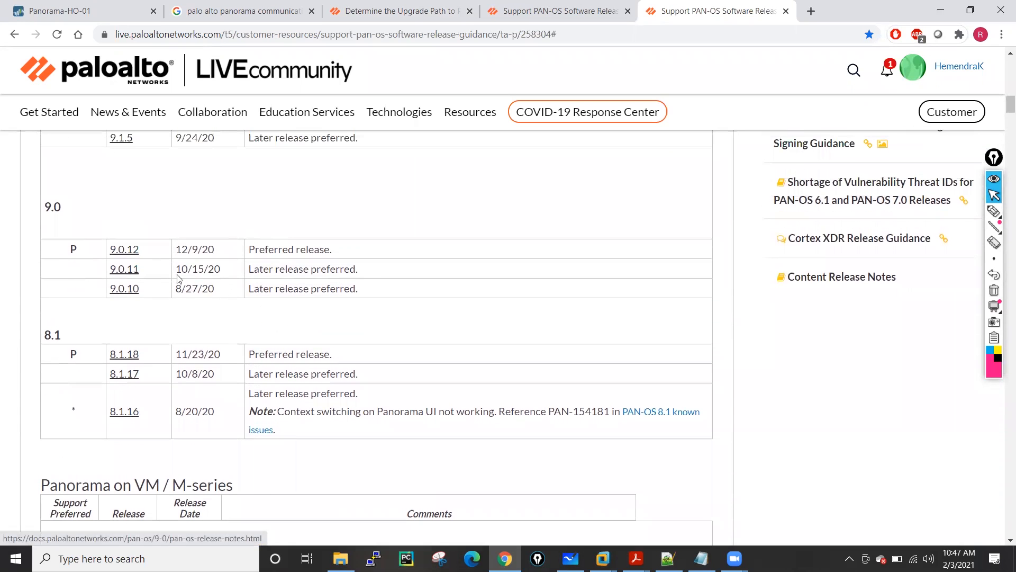
{"action": "scroll", "coordinate": [176, 293], "scroll_direction": "up", "scroll_amount": 2}
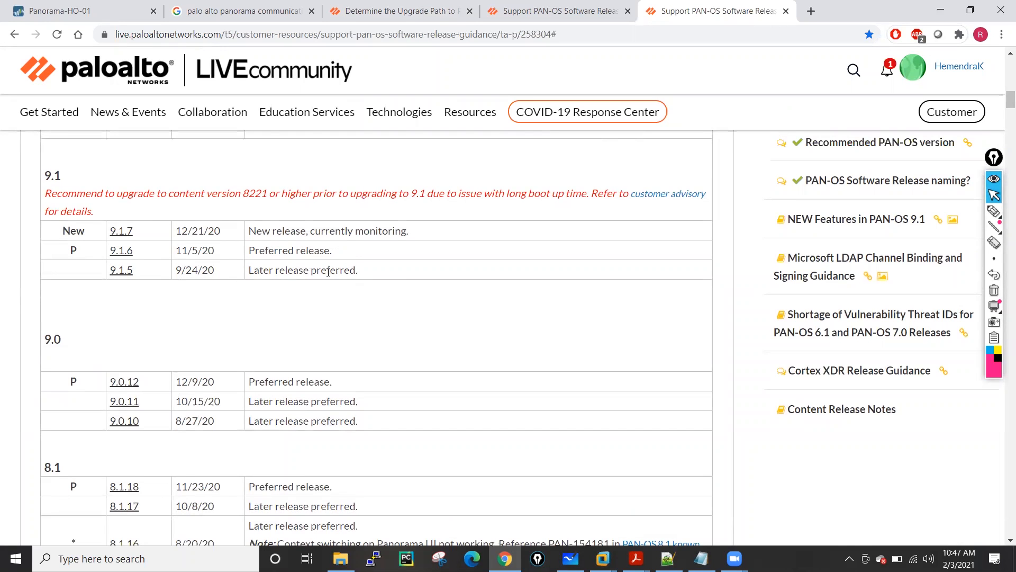
{"action": "scroll", "coordinate": [328, 271], "scroll_direction": "up", "scroll_amount": 1}
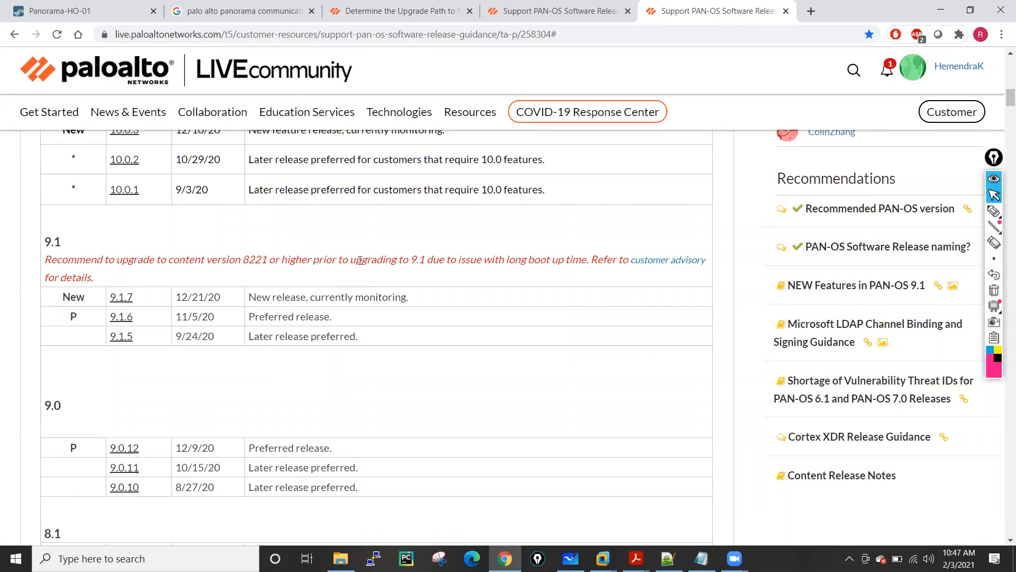
{"action": "left_click", "coordinate": [85, 6]}
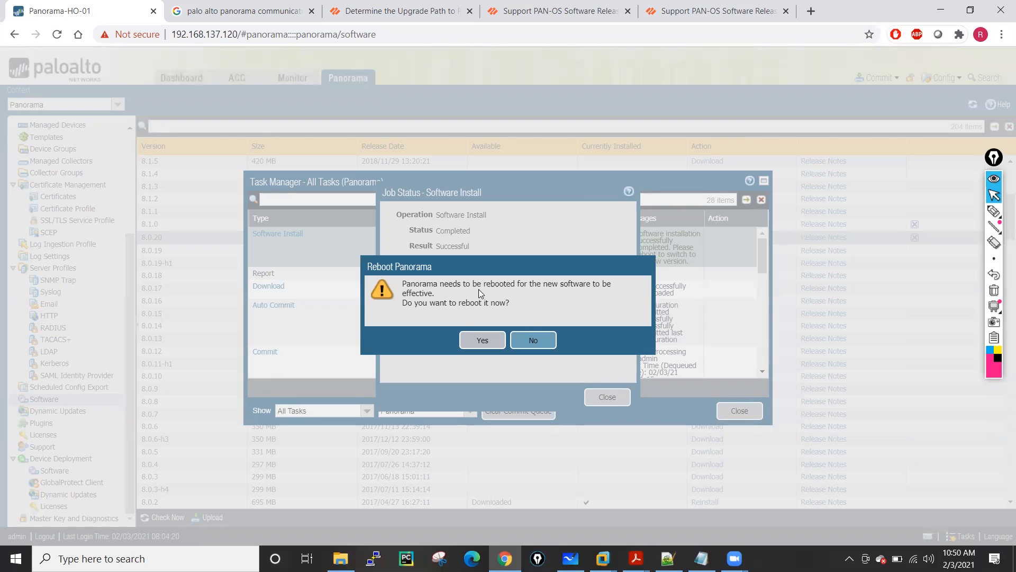
Confirm the reboot so Panorama restarts running 8.0.20.
{"action": "left_click", "coordinate": [482, 340]}
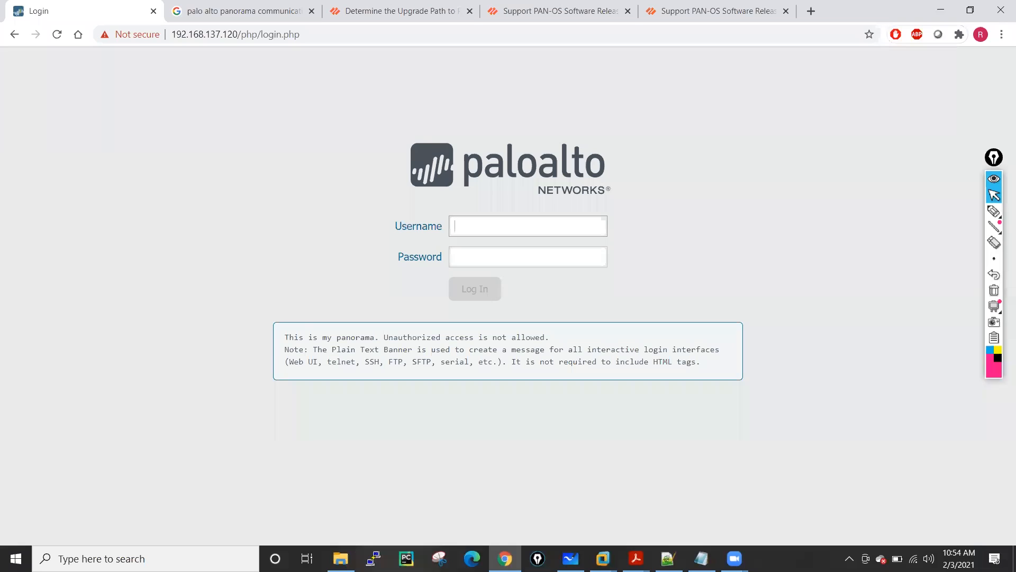
Log in with the admin username and password, then dismiss the default-credentials warning.
{"action": "type", "text": "admin"}
{"action": "key", "text": "Tab"}
{"action": "type", "text": "admin"}
{"action": "key", "text": "Return"}
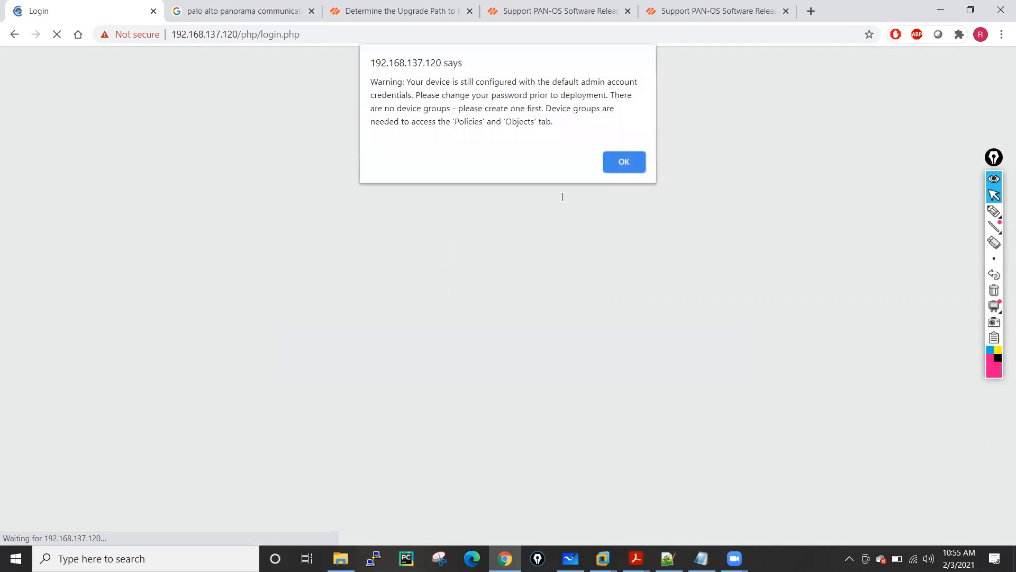
{"action": "left_click", "coordinate": [626, 164]}
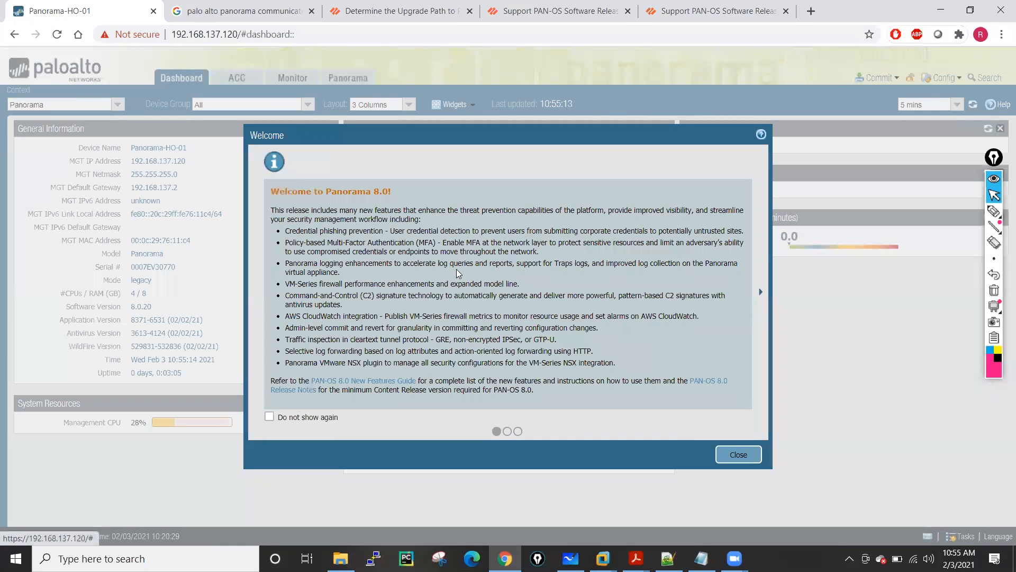
Close the welcome message, verify Software Version reads 8.0.20, and open the Software list.
{"action": "left_click", "coordinate": [735, 453]}
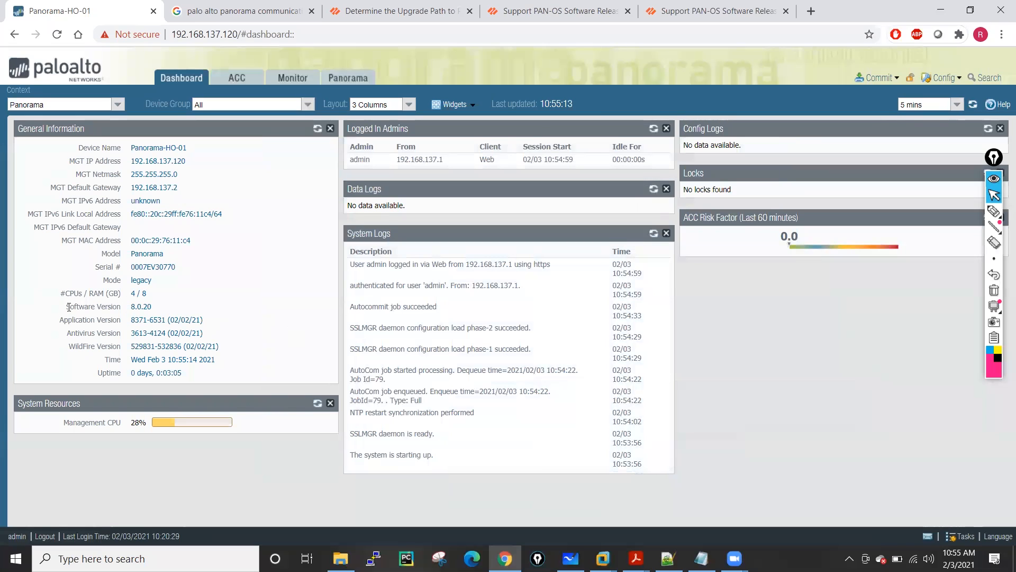
{"action": "left_click_drag", "start_coordinate": [68, 307], "coordinate": [153, 307]}
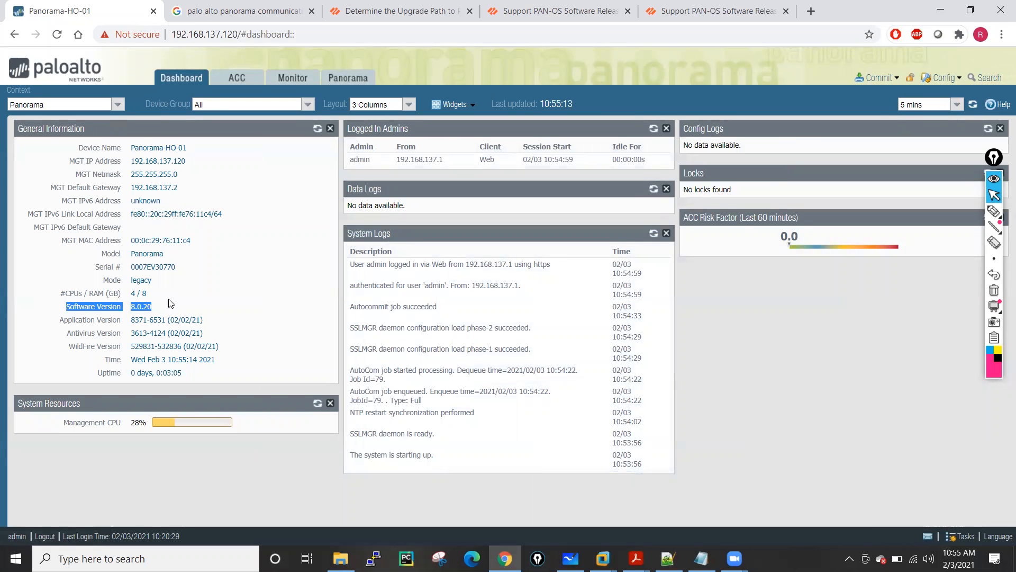
{"action": "left_click", "coordinate": [355, 83]}
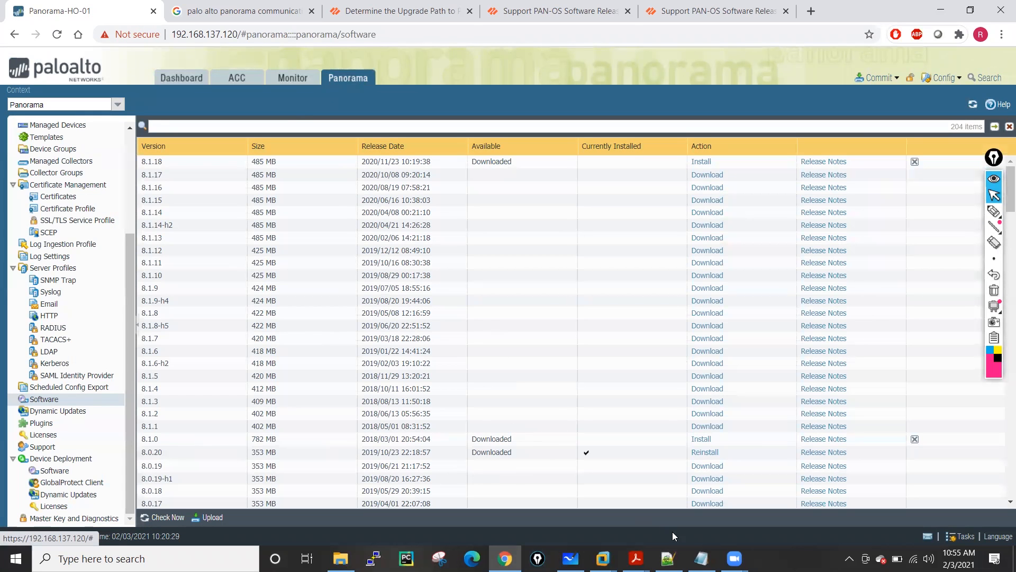
Review the upgrade path notes, then start installing version 8.1.0.
{"action": "left_click", "coordinate": [570, 559]}
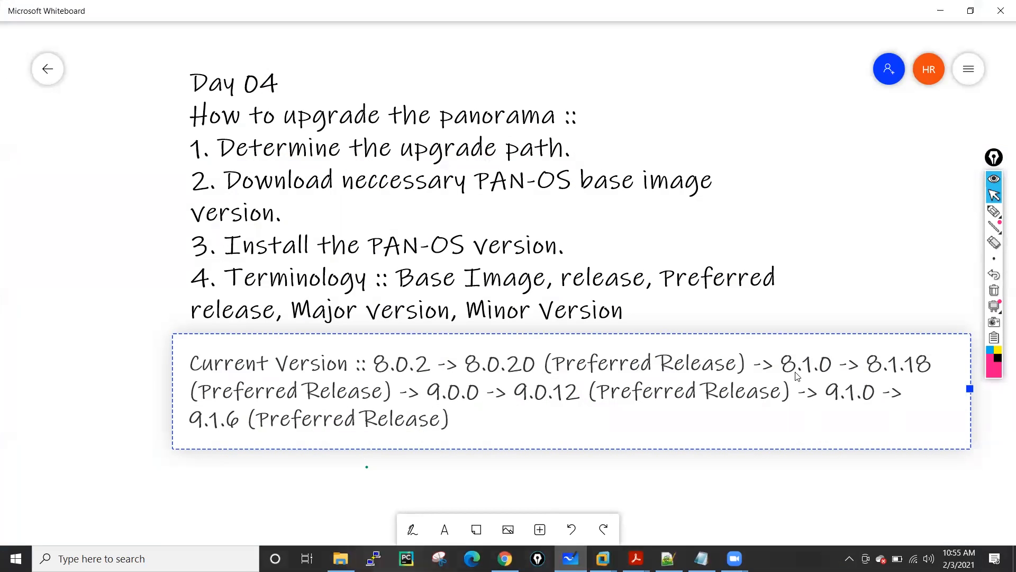
{"action": "left_click", "coordinate": [940, 11]}
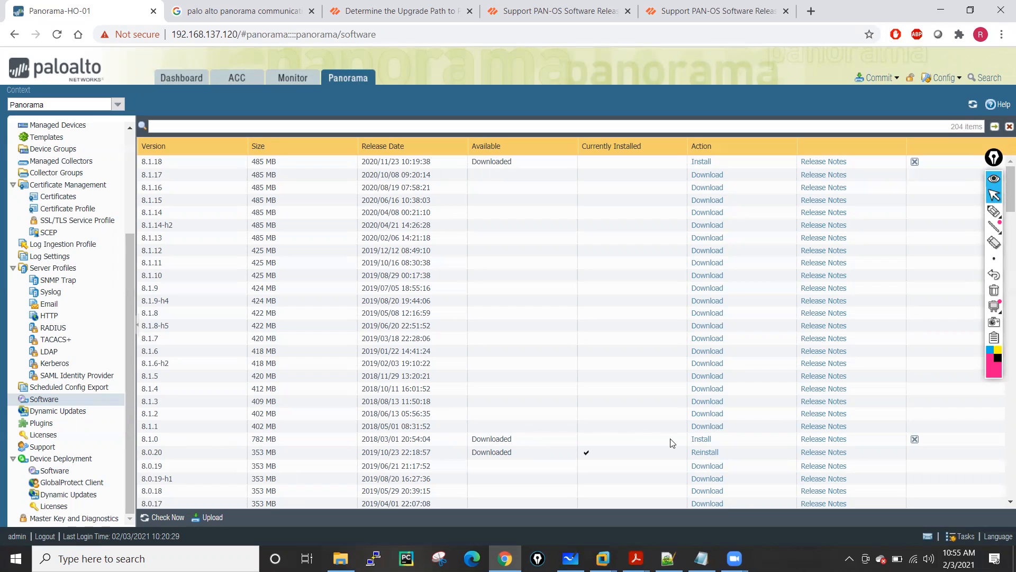
{"action": "left_click", "coordinate": [701, 440]}
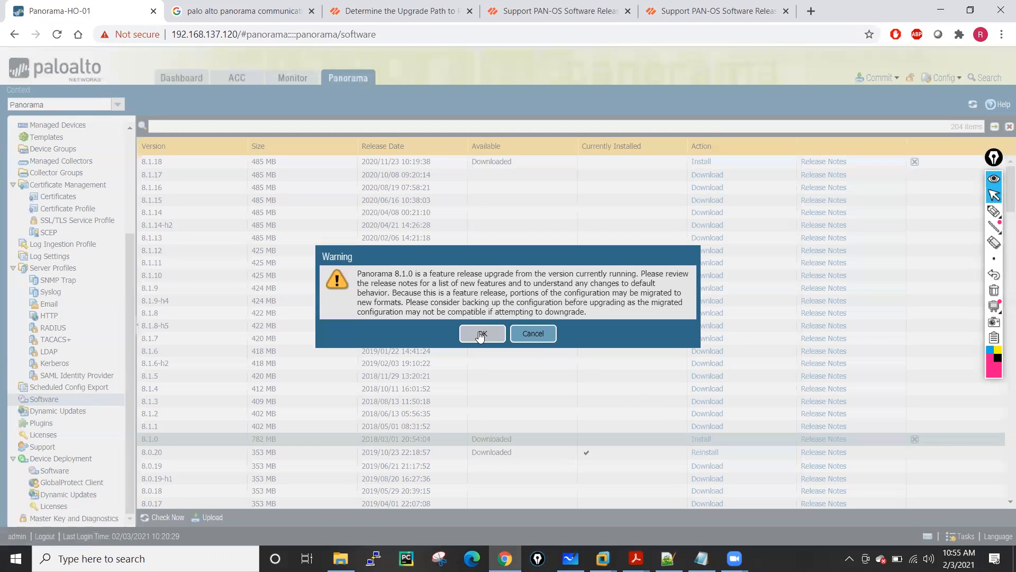
Accept the 8.1.0 feature-release warning and confirm the Panorama reboot.
{"action": "left_click", "coordinate": [475, 333]}
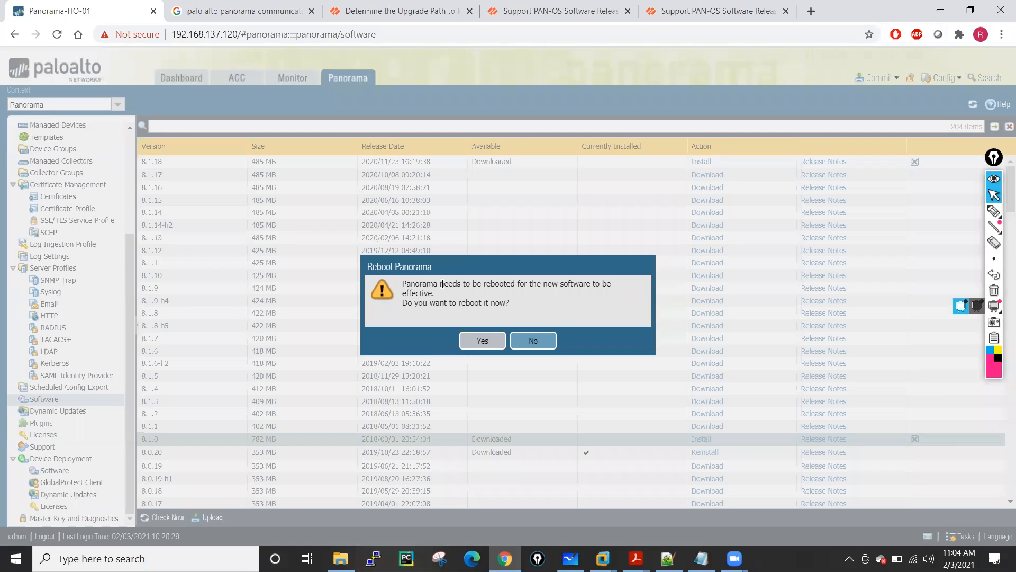
{"action": "left_click", "coordinate": [481, 340]}
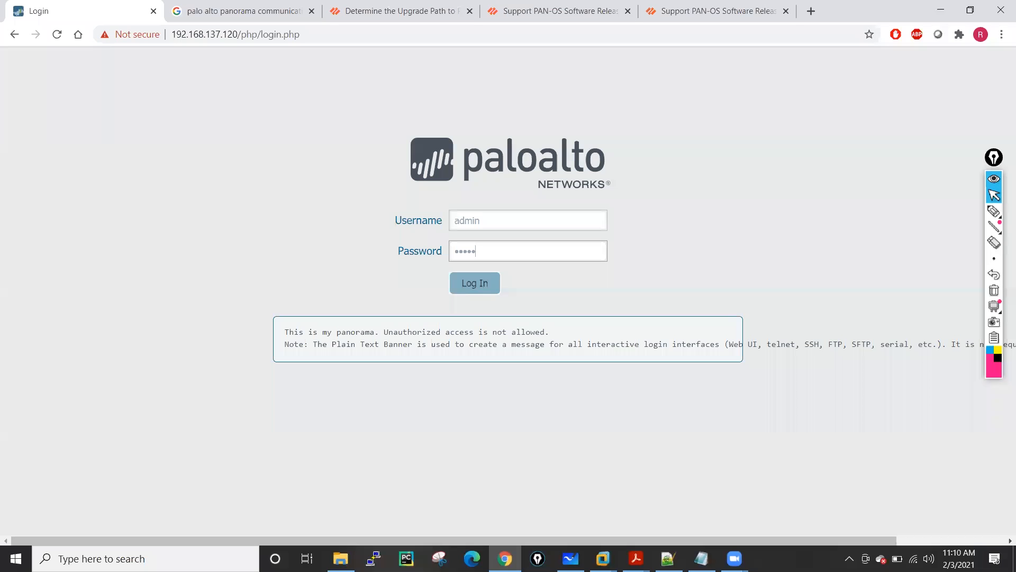
Log in, dismiss the warnings and 8.1 welcome message, retrieve the Panorama license, and close the Google tab.
{"action": "left_click", "coordinate": [479, 285]}
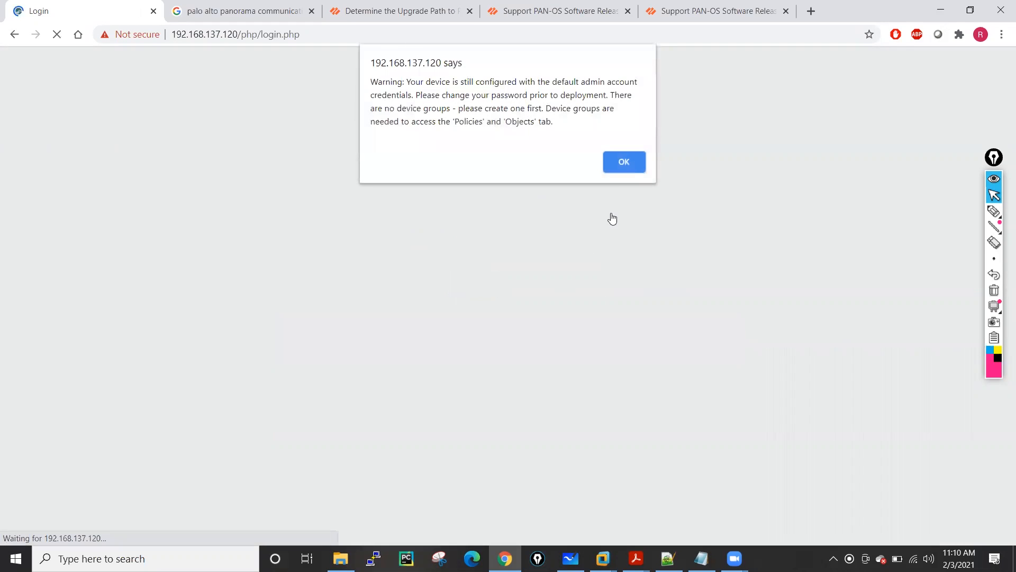
{"action": "left_click", "coordinate": [623, 165]}
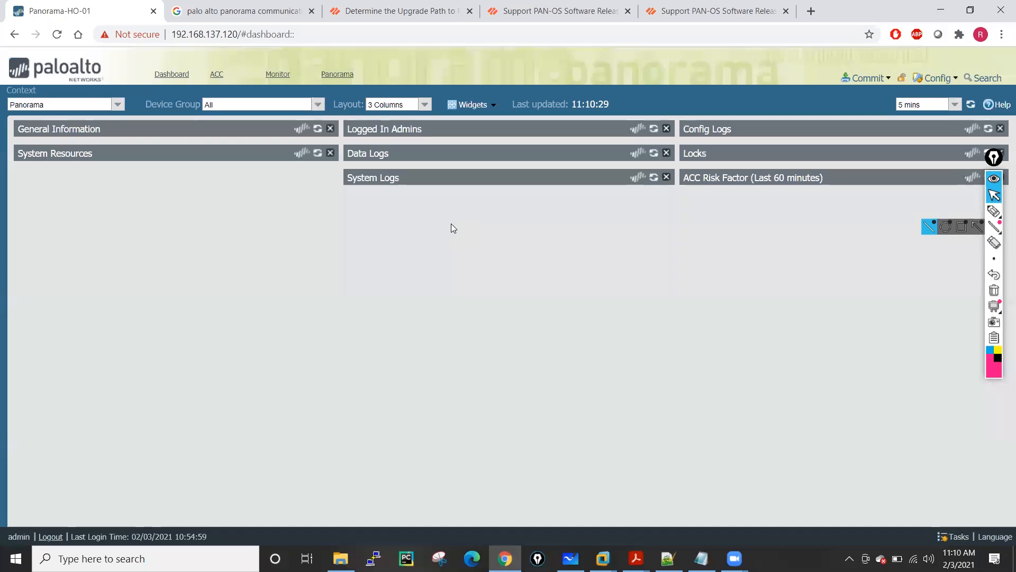
{"action": "left_click", "coordinate": [508, 333]}
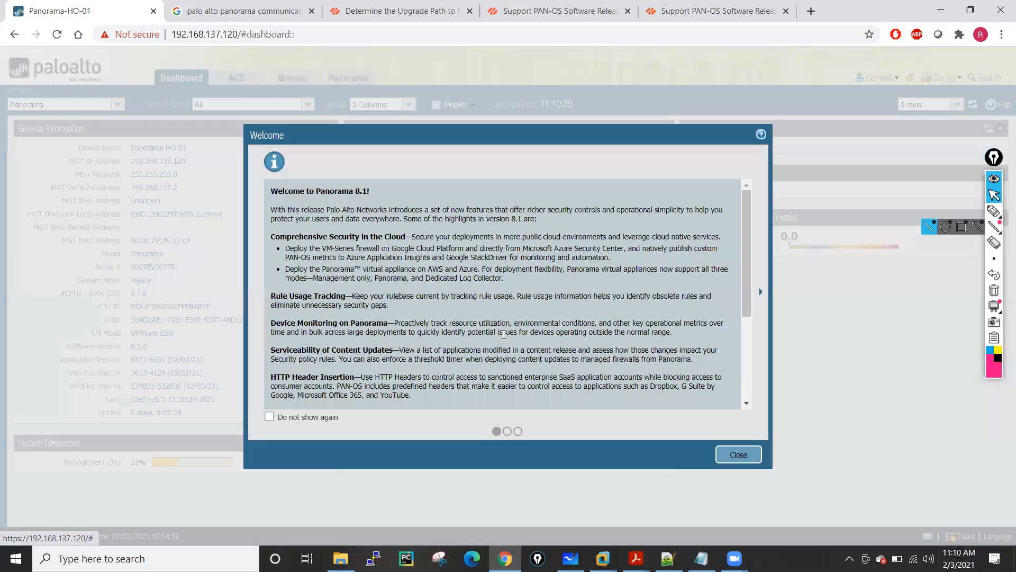
{"action": "left_click", "coordinate": [739, 454]}
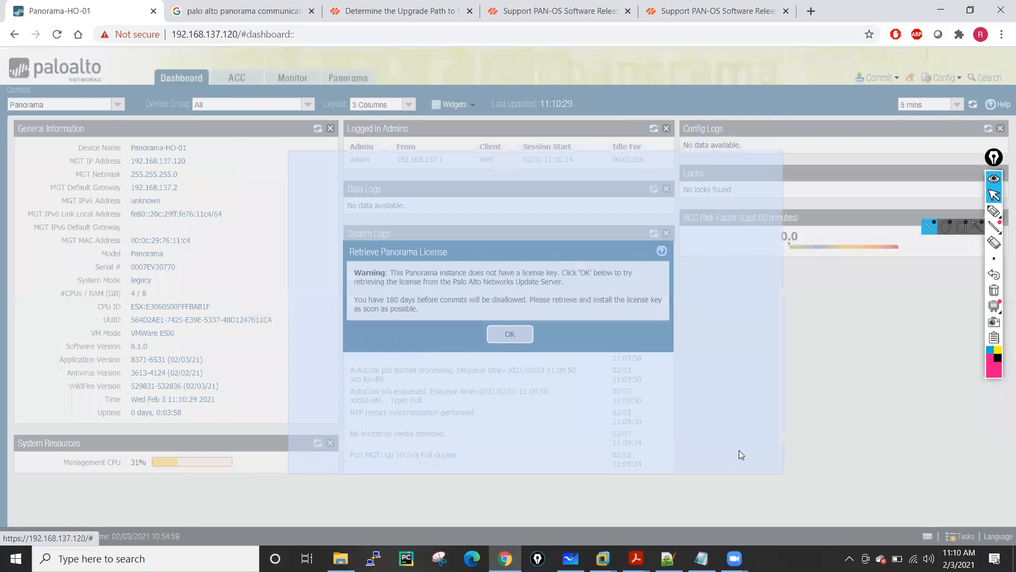
{"action": "left_click", "coordinate": [505, 335]}
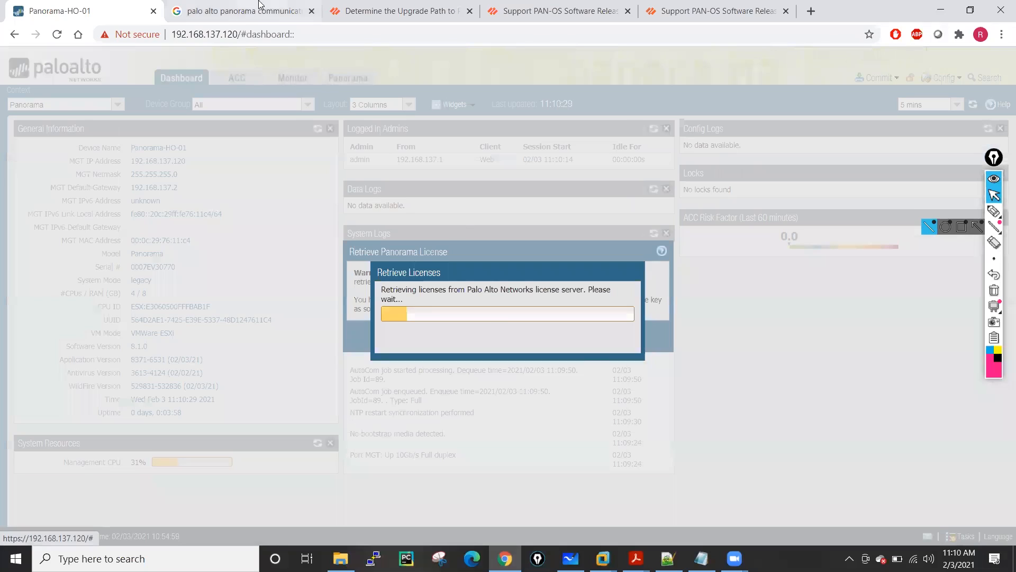
{"action": "left_click", "coordinate": [311, 11]}
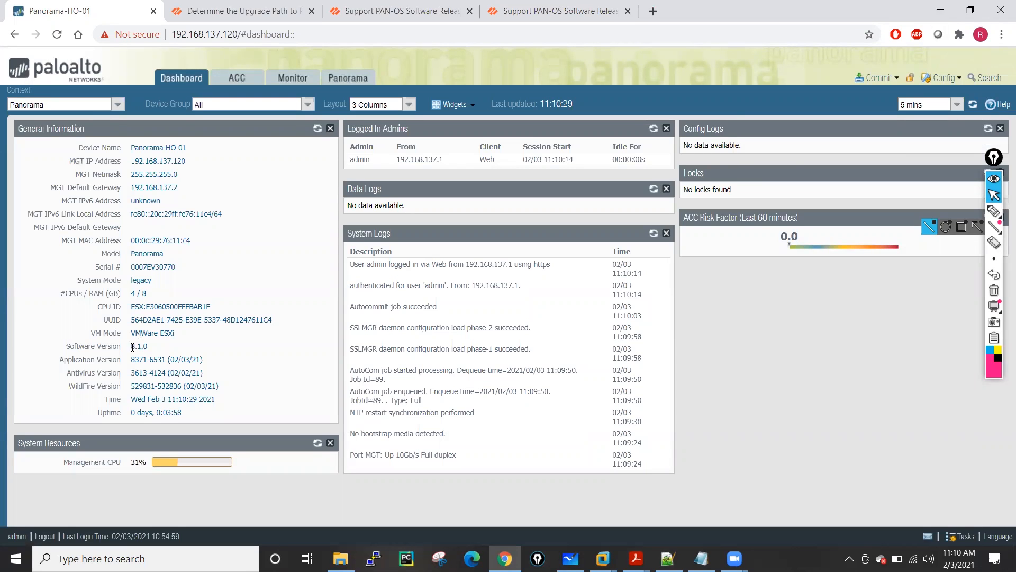
Verify 8.1.0 is running, then start installing 8.1.18 from the Software list.
{"action": "left_click_drag", "start_coordinate": [133, 346], "coordinate": [166, 350]}
{"action": "left_click", "coordinate": [347, 78]}
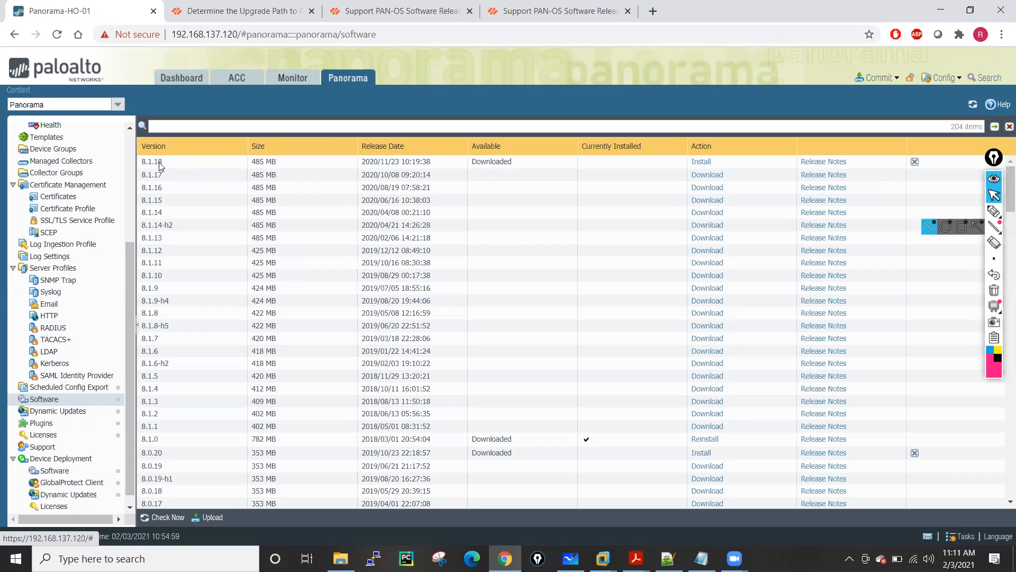
{"action": "left_click", "coordinate": [703, 162]}
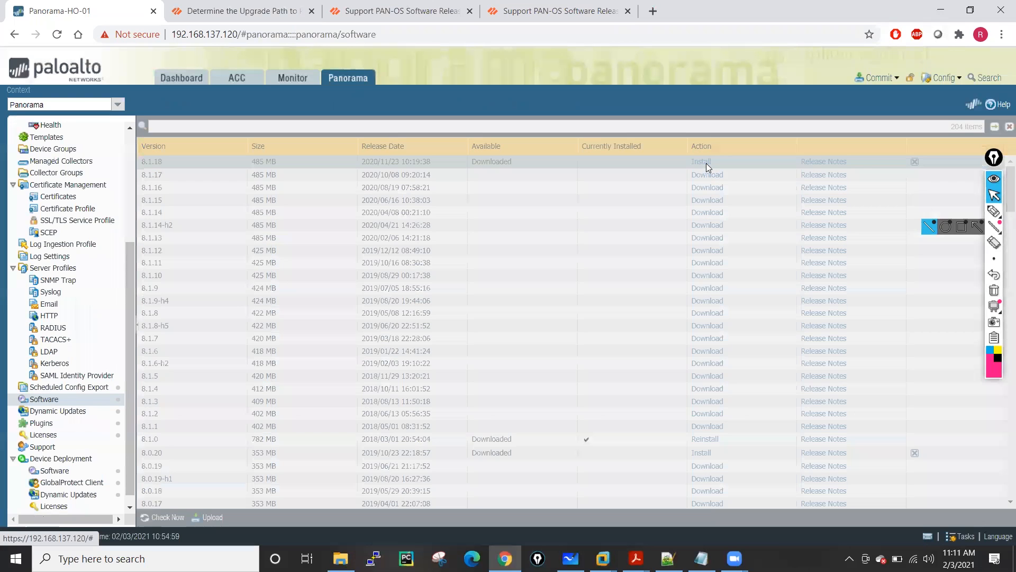